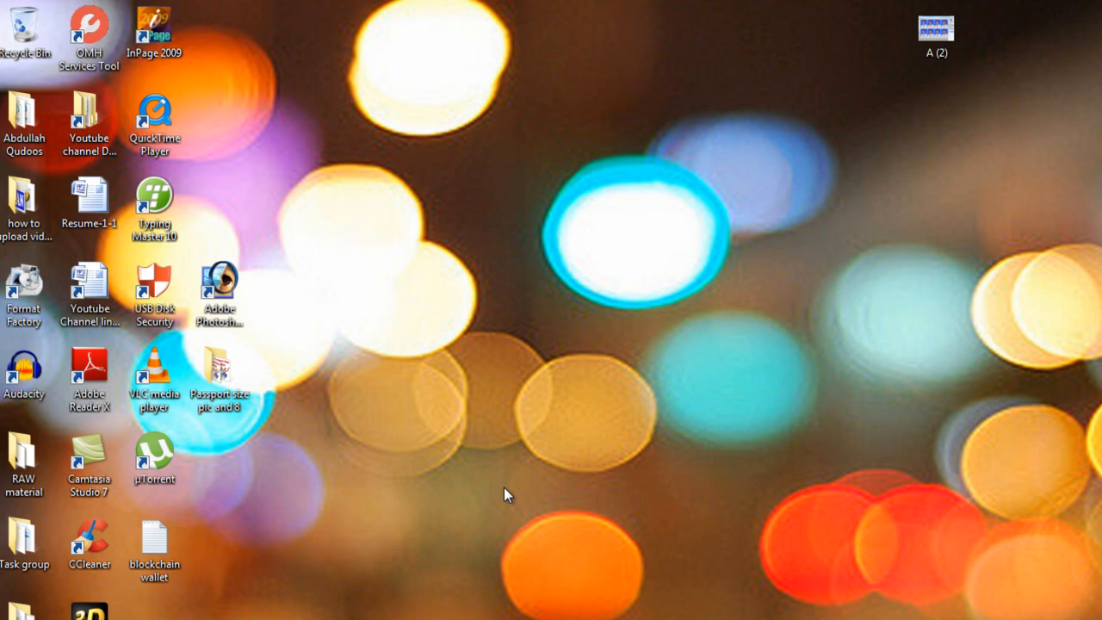
- Launch Adobe Photoshop and open the portrait dfgf.jpg from the "Passport size pic and 8" folder
{"action": "right_click", "coordinate": [244, 291]}
{"action": "left_click", "coordinate": [254, 303]}
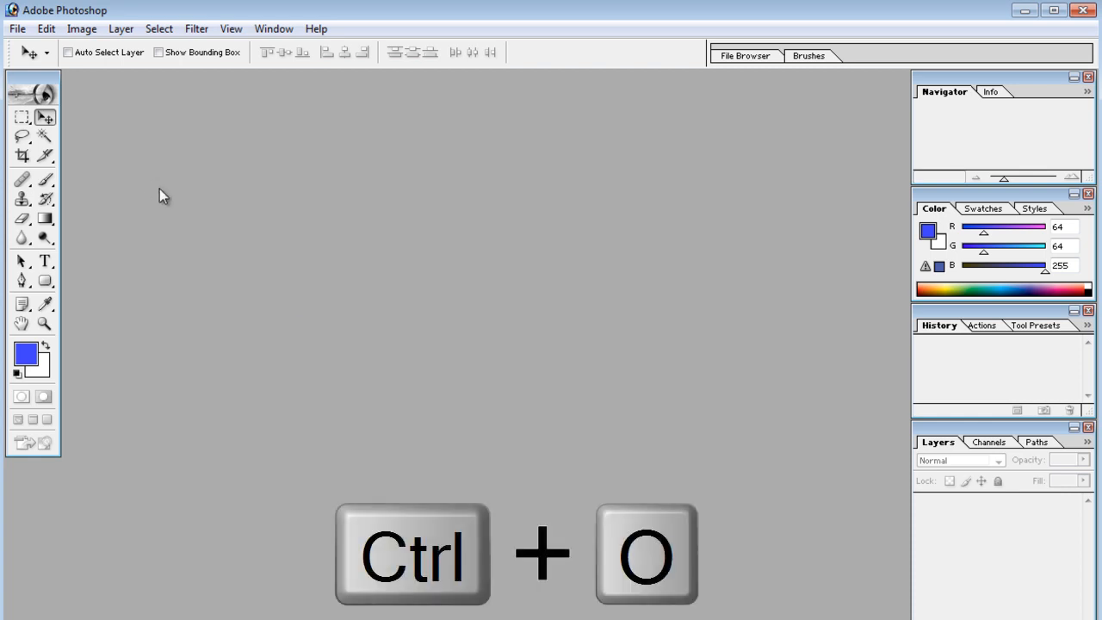
{"action": "left_click", "coordinate": [18, 29]}
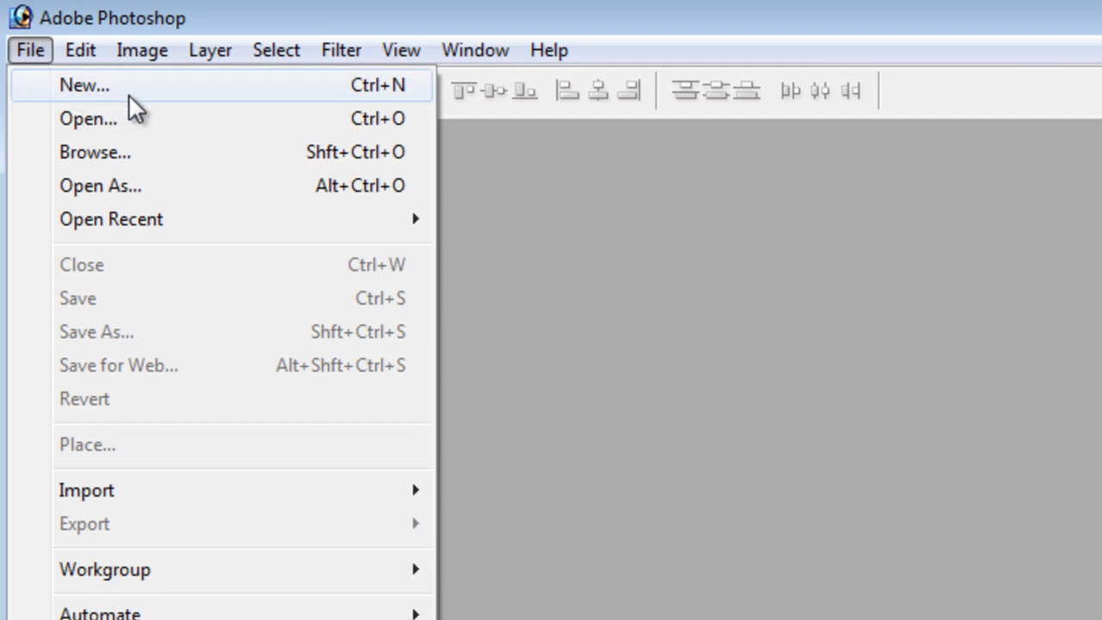
{"action": "left_click", "coordinate": [138, 118]}
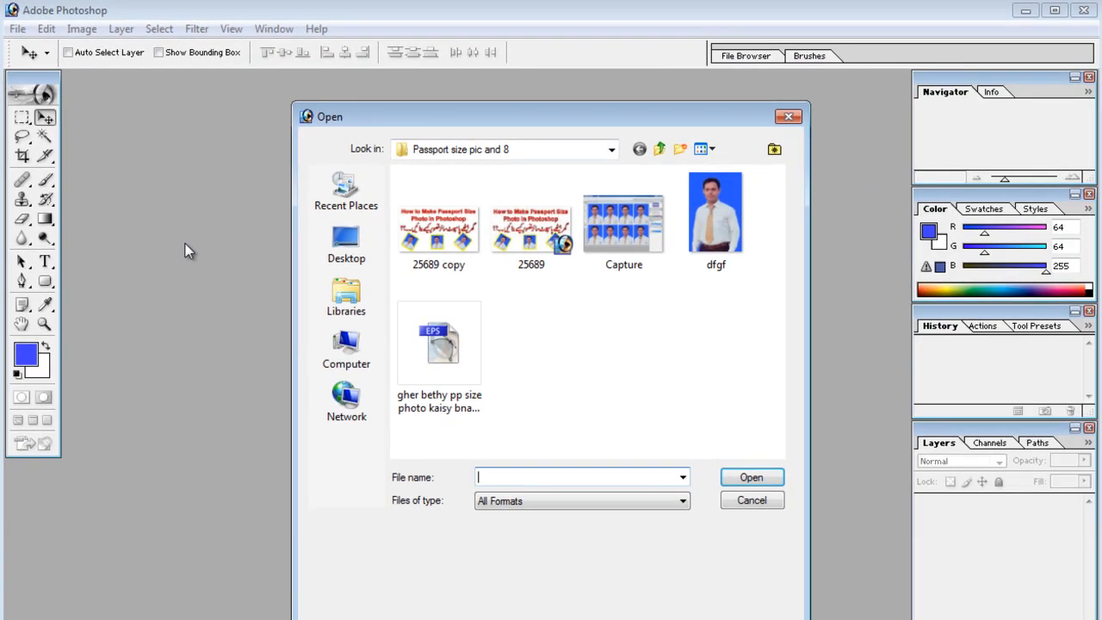
{"action": "left_click", "coordinate": [734, 245]}
{"action": "left_click", "coordinate": [762, 476]}
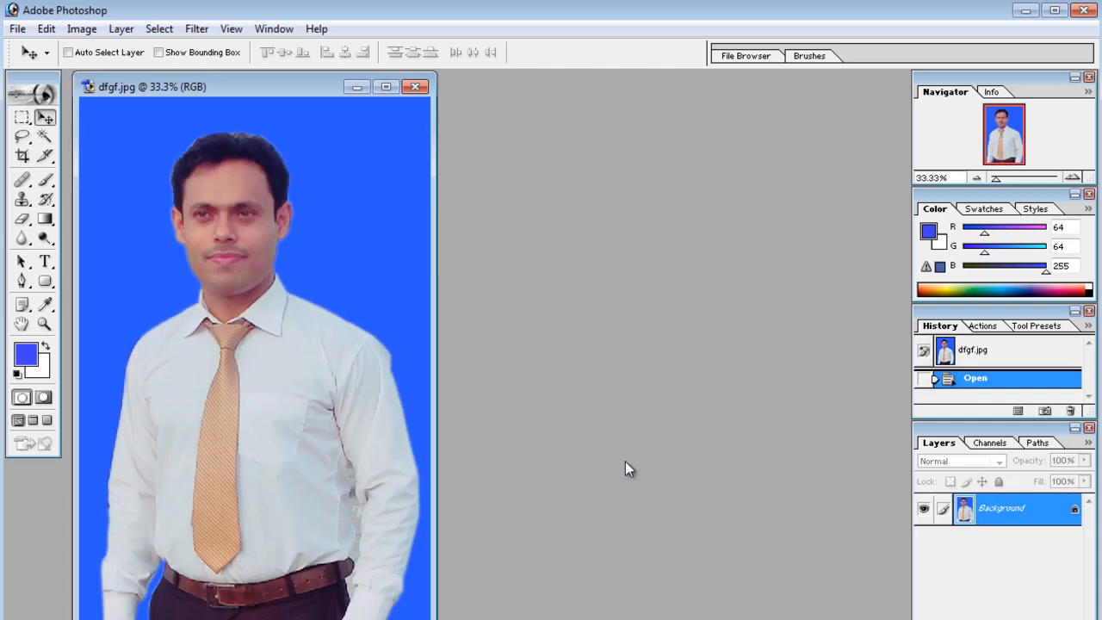
- Crop the portrait around the head and chest to 1.5 in wide by 2 in high at 300 pixels/inch
{"action": "left_click_drag", "start_coordinate": [271, 88], "coordinate": [323, 116]}
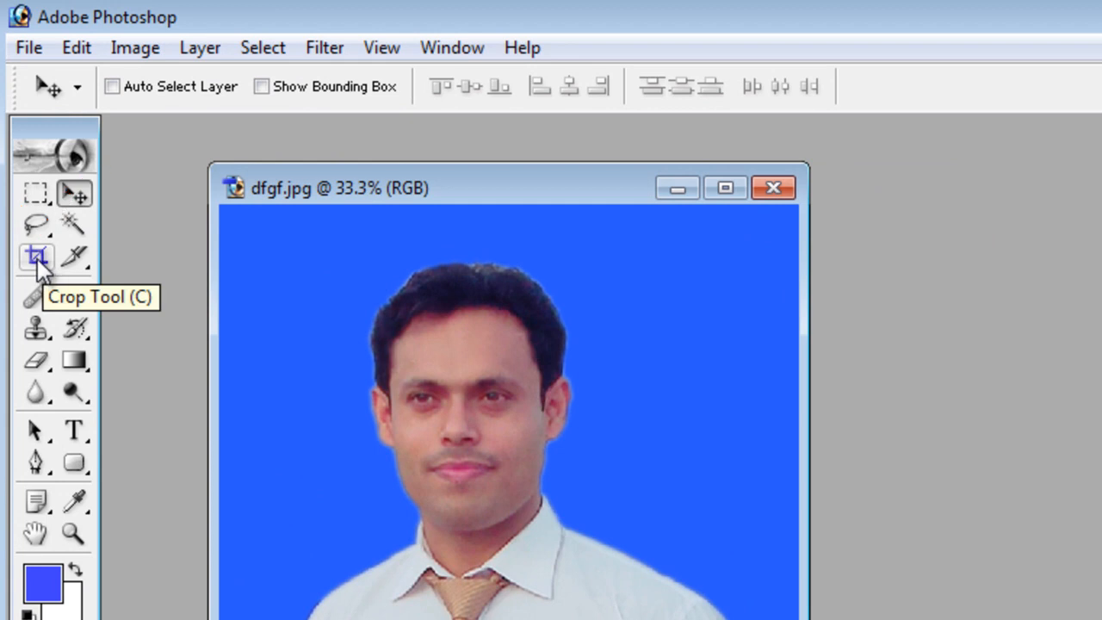
{"action": "left_click", "coordinate": [38, 258]}
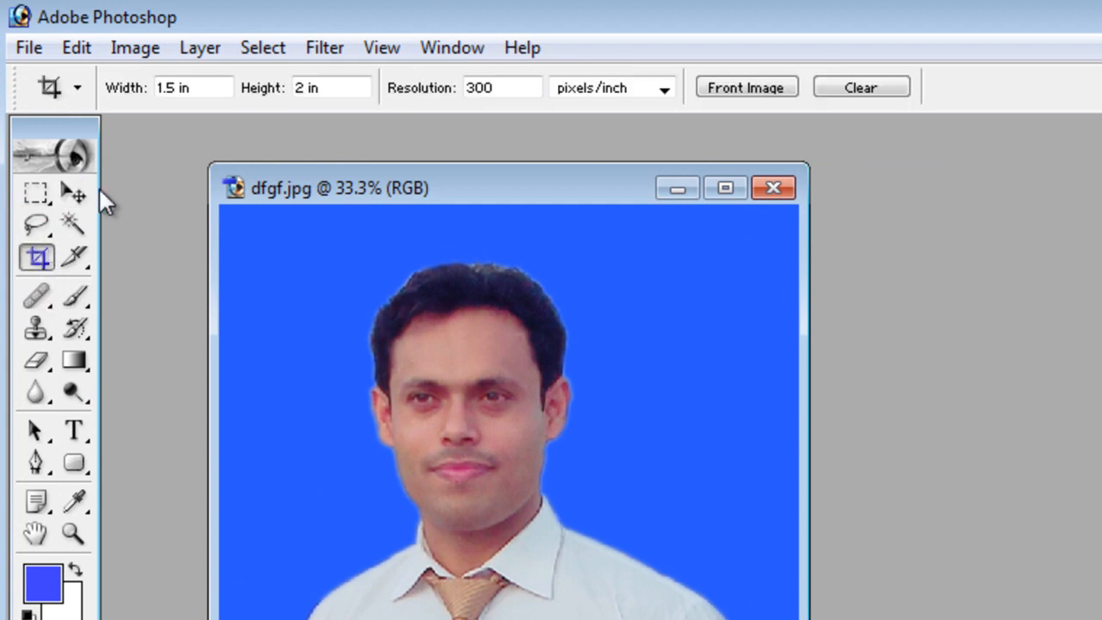
{"action": "left_click", "coordinate": [187, 96]}
{"action": "left_click", "coordinate": [190, 91]}
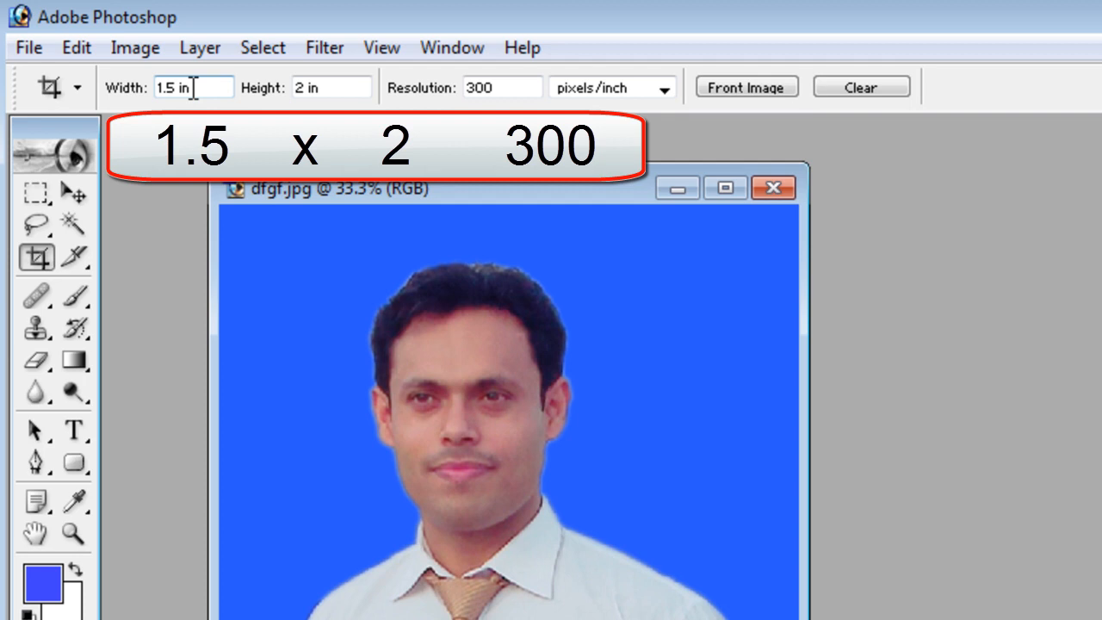
{"action": "left_click", "coordinate": [315, 83]}
{"action": "left_click", "coordinate": [182, 89]}
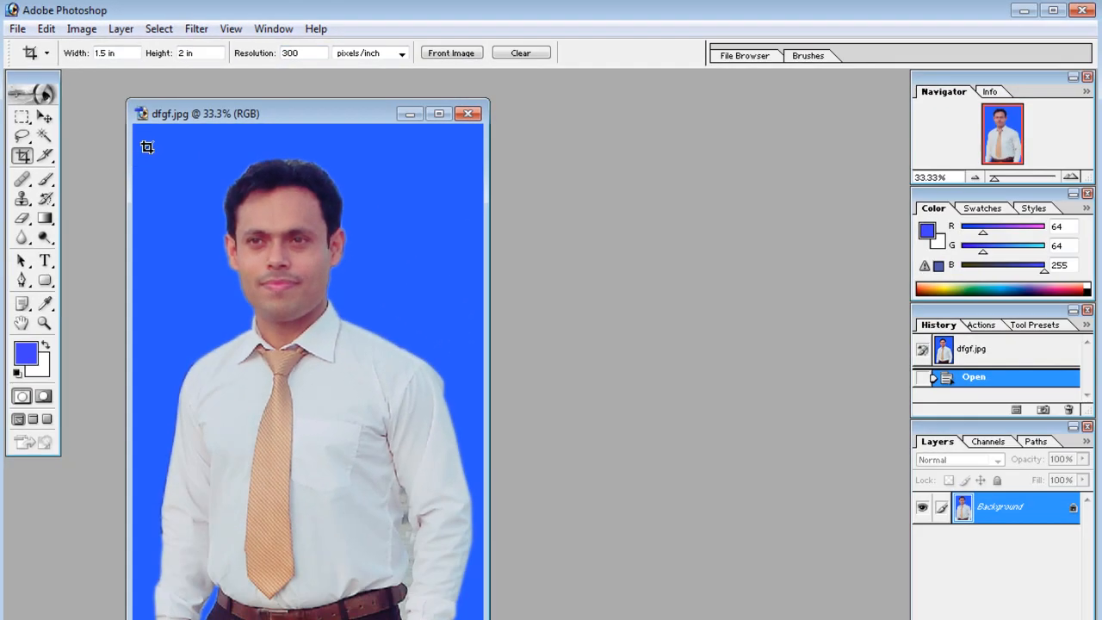
{"action": "mouse_move", "coordinate": [145, 138]}
{"action": "left_mouse_down"}
{"action": "mouse_move", "coordinate": [272, 357]}
{"action": "mouse_move", "coordinate": [499, 503]}
{"action": "left_mouse_up"}
{"action": "left_click_drag", "start_coordinate": [308, 395], "coordinate": [333, 387]}
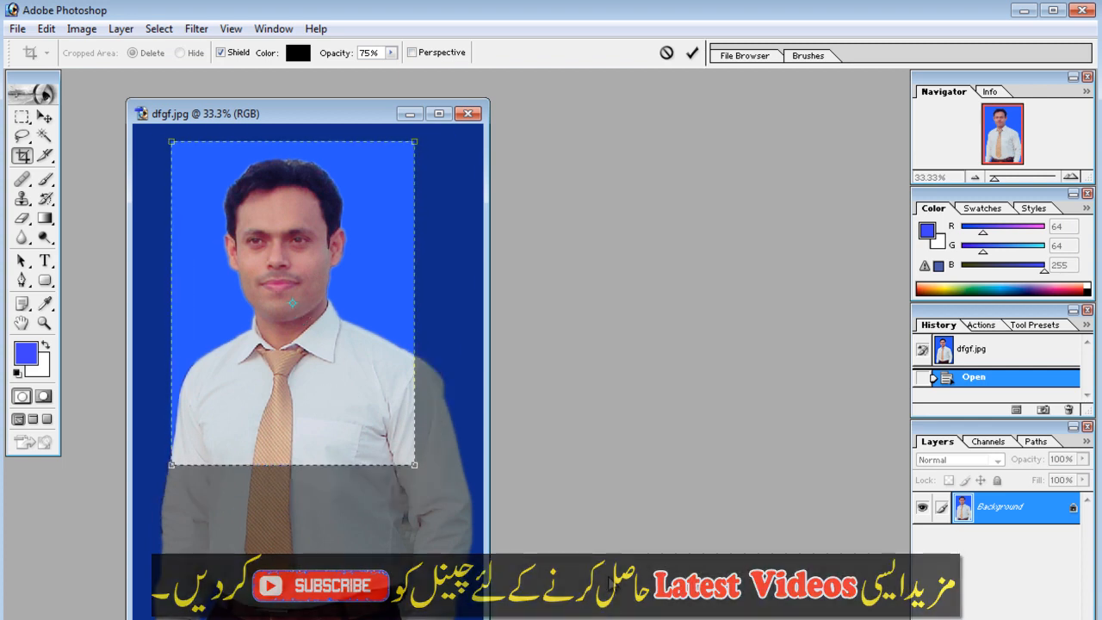
{"action": "key", "text": "Return"}
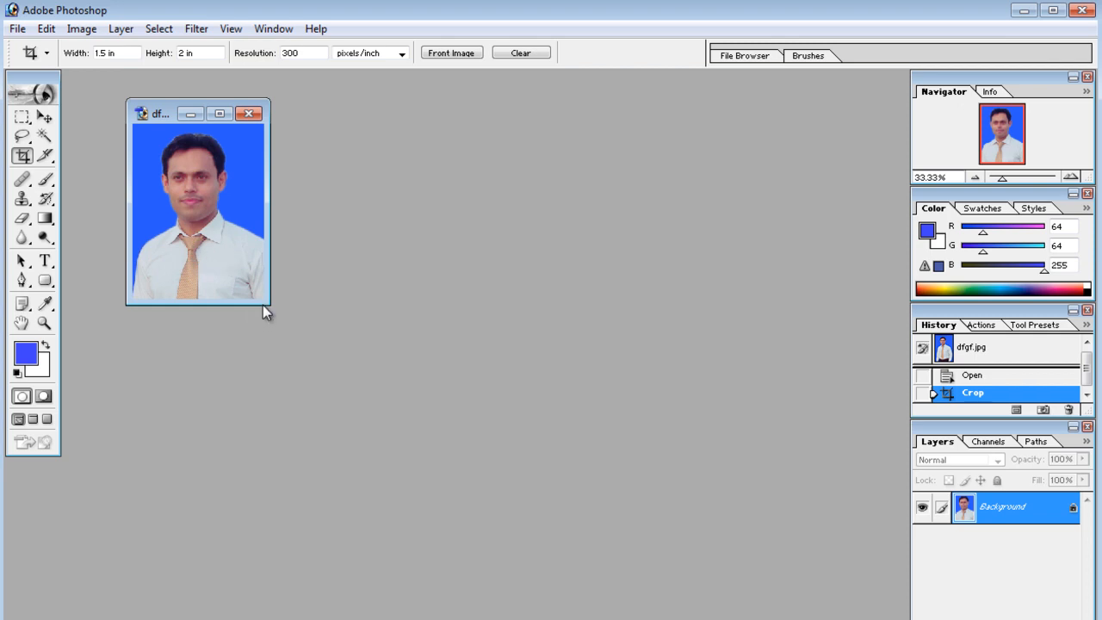
- Free-transform the whole cropped photo, stretching its left side outward to 103.6% width, apply the transformation and deselect
{"action": "left_click_drag", "start_coordinate": [268, 303], "coordinate": [471, 566]}
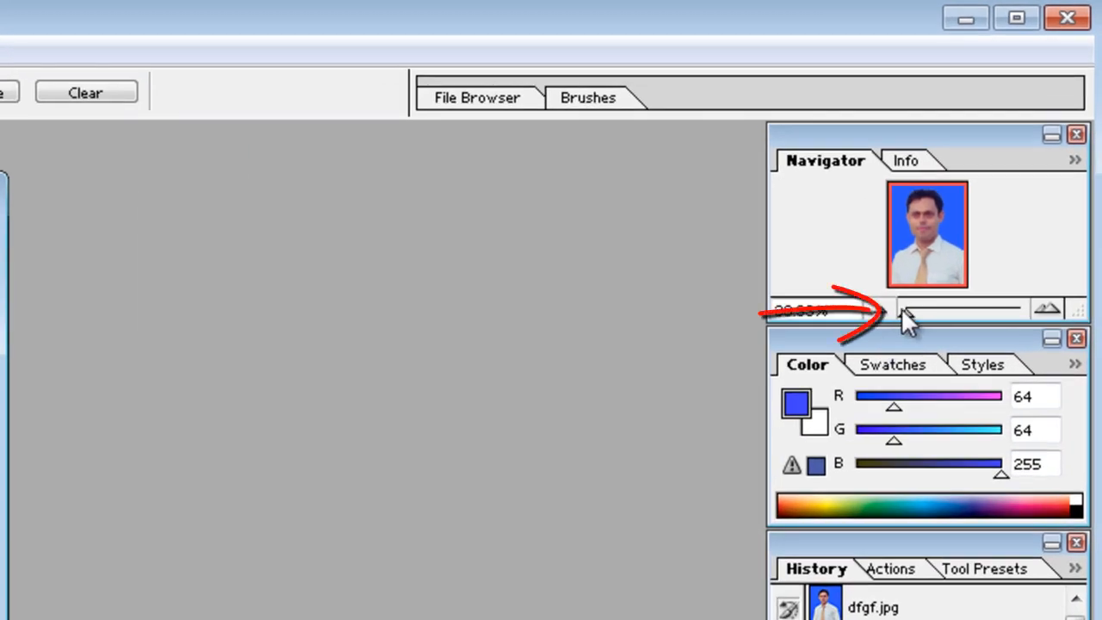
{"action": "left_click_drag", "start_coordinate": [904, 307], "coordinate": [938, 315]}
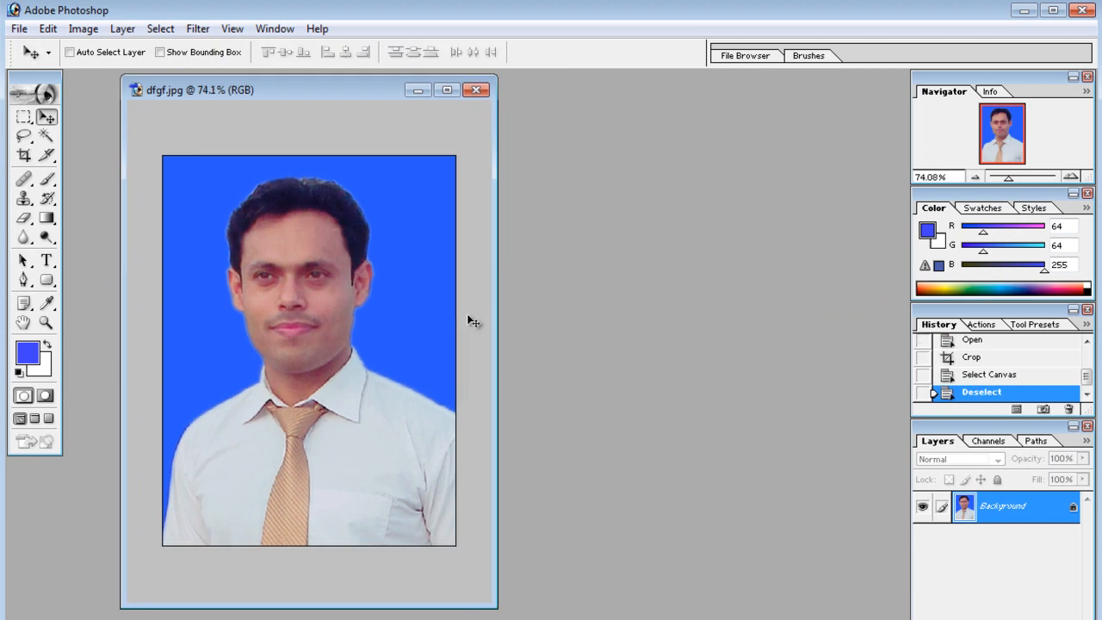
{"action": "key", "text": "ctrl+a"}
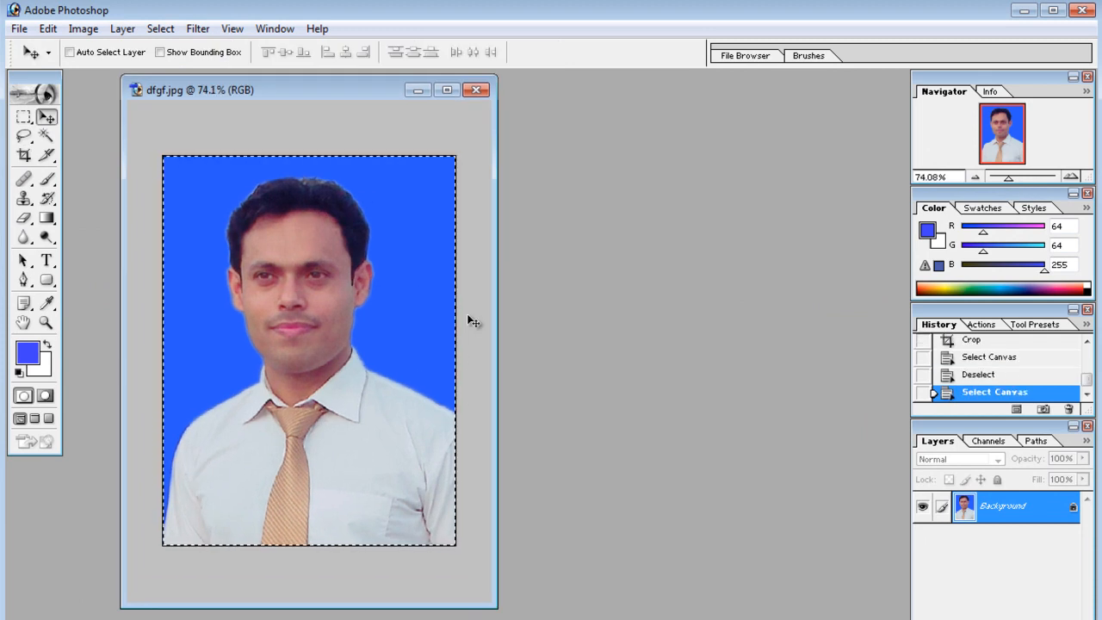
{"action": "key", "text": "ctrl+t"}
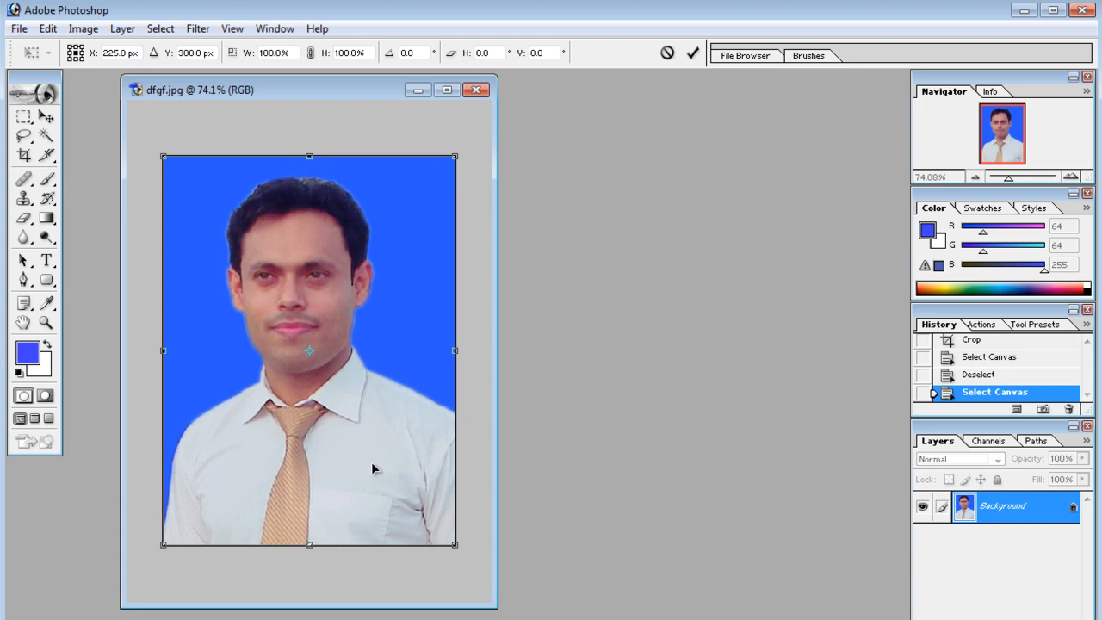
{"action": "left_click_drag", "start_coordinate": [370, 468], "coordinate": [362, 463]}
{"action": "left_click_drag", "start_coordinate": [445, 352], "coordinate": [455, 351]}
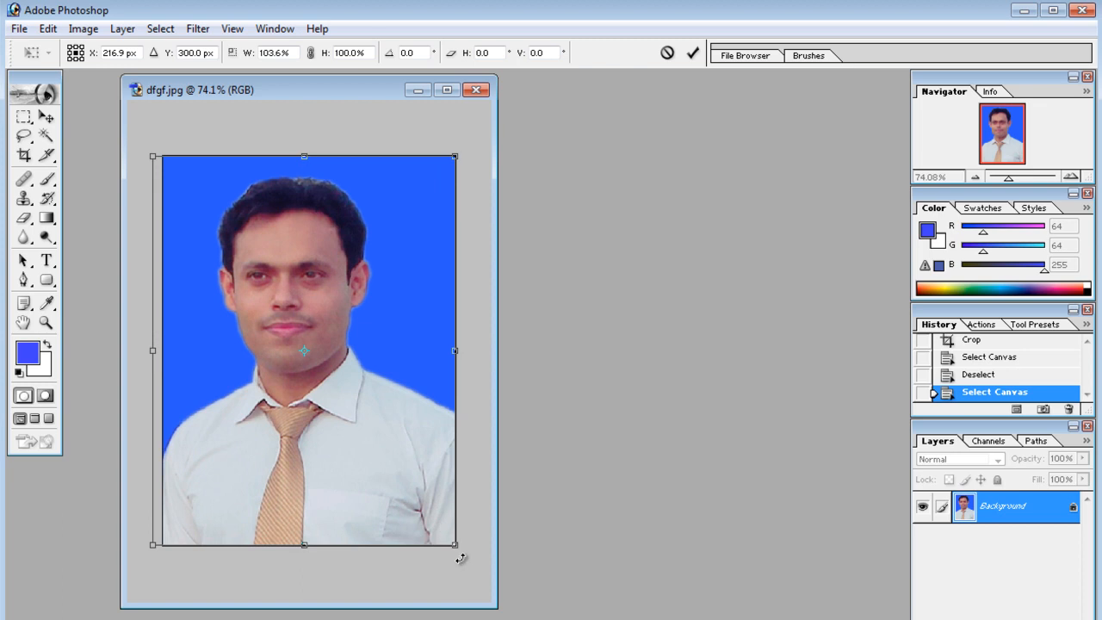
{"action": "mouse_move", "coordinate": [460, 559]}
{"action": "left_mouse_down"}
{"action": "mouse_move", "coordinate": [440, 568]}
{"action": "mouse_move", "coordinate": [467, 568]}
{"action": "left_mouse_up"}
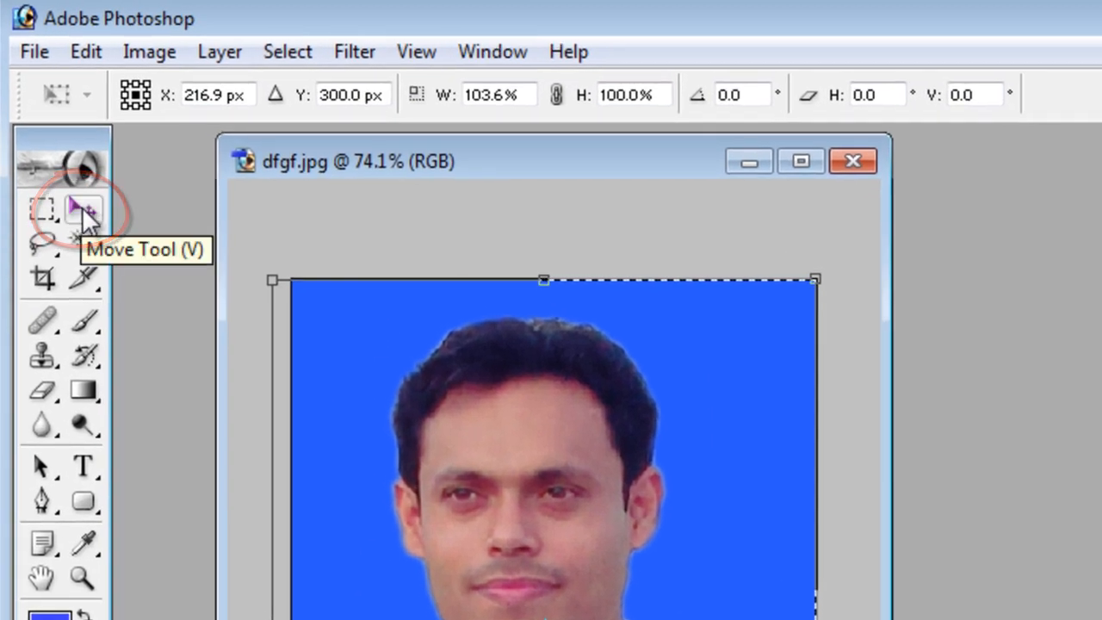
{"action": "left_click", "coordinate": [83, 211]}
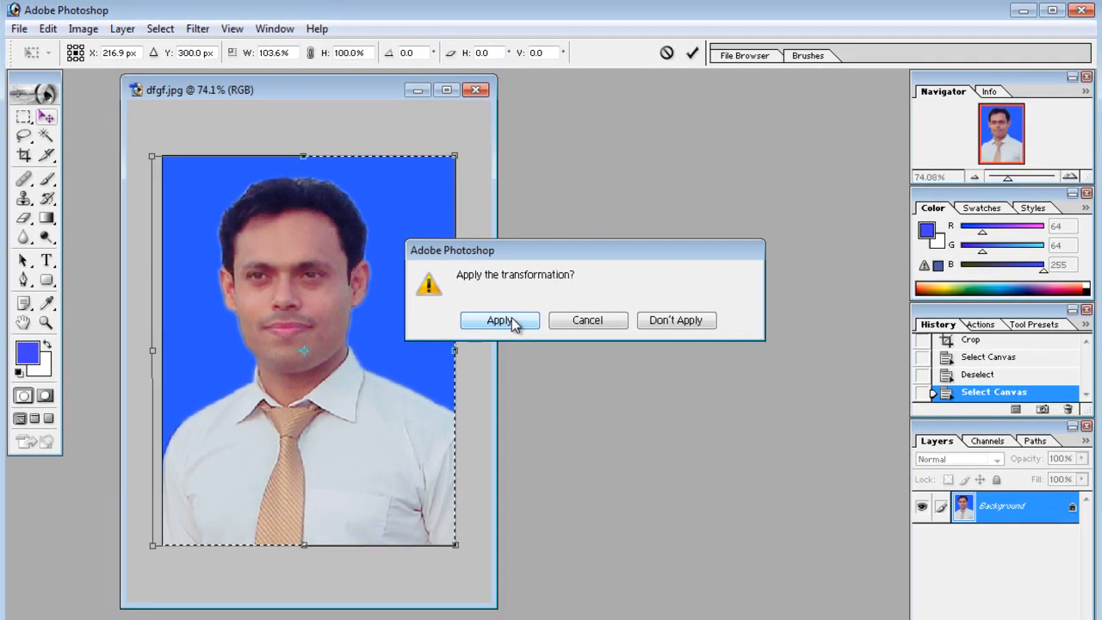
{"action": "left_click", "coordinate": [501, 322]}
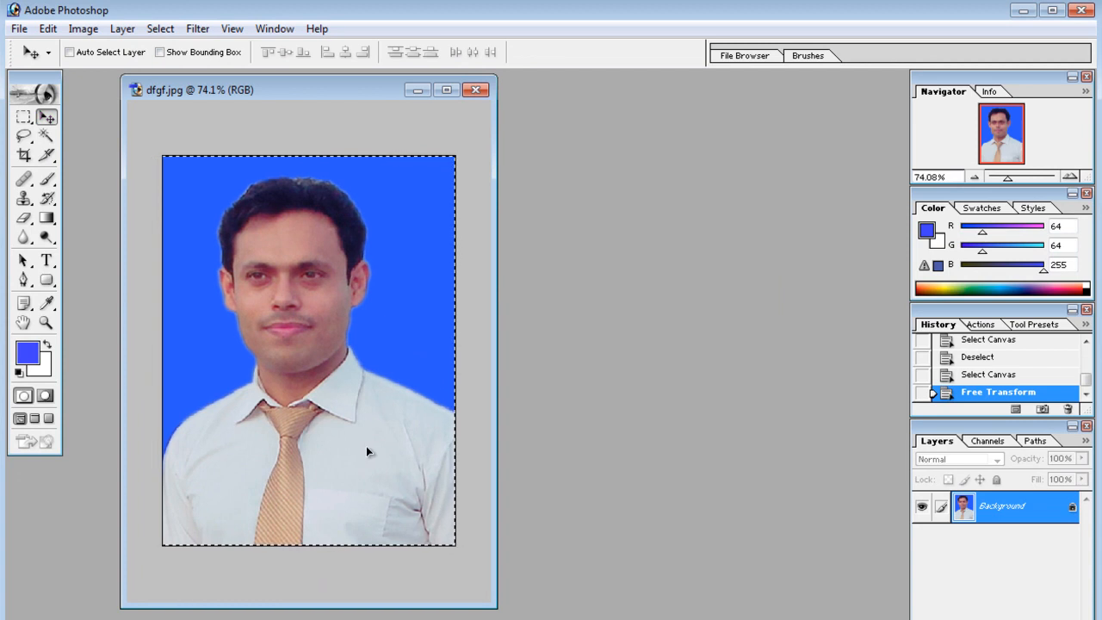
{"action": "key", "text": "ctrl+d"}
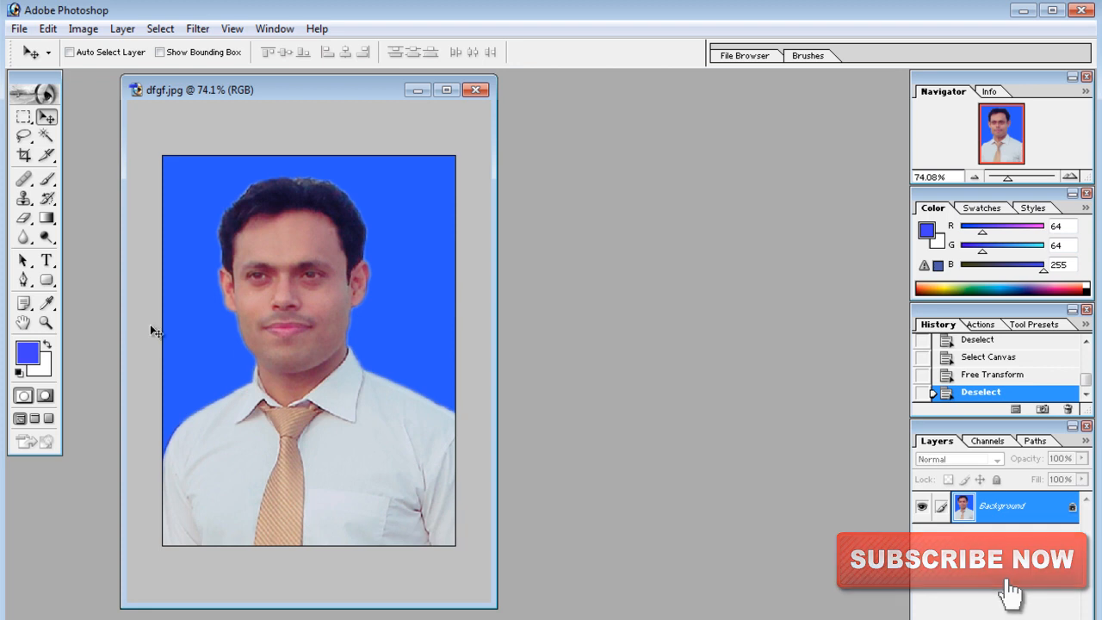
- Select the entire photo and turn the selection into an 18-pixel border selection along its edges
{"action": "key", "text": "ctrl+a"}
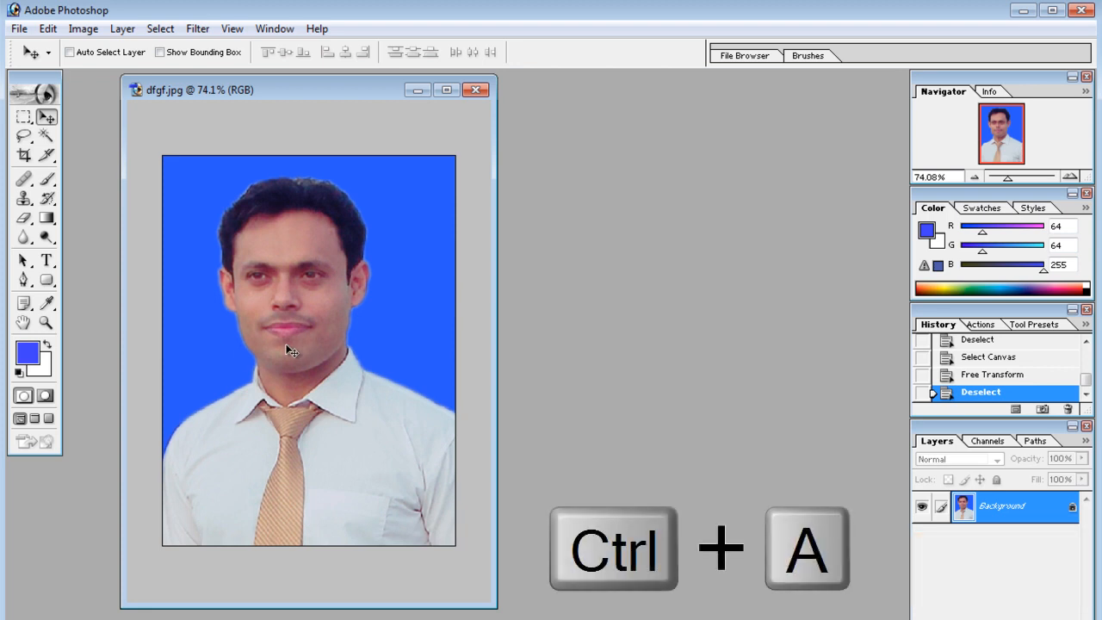
{"action": "key", "text": "ctrl+a"}
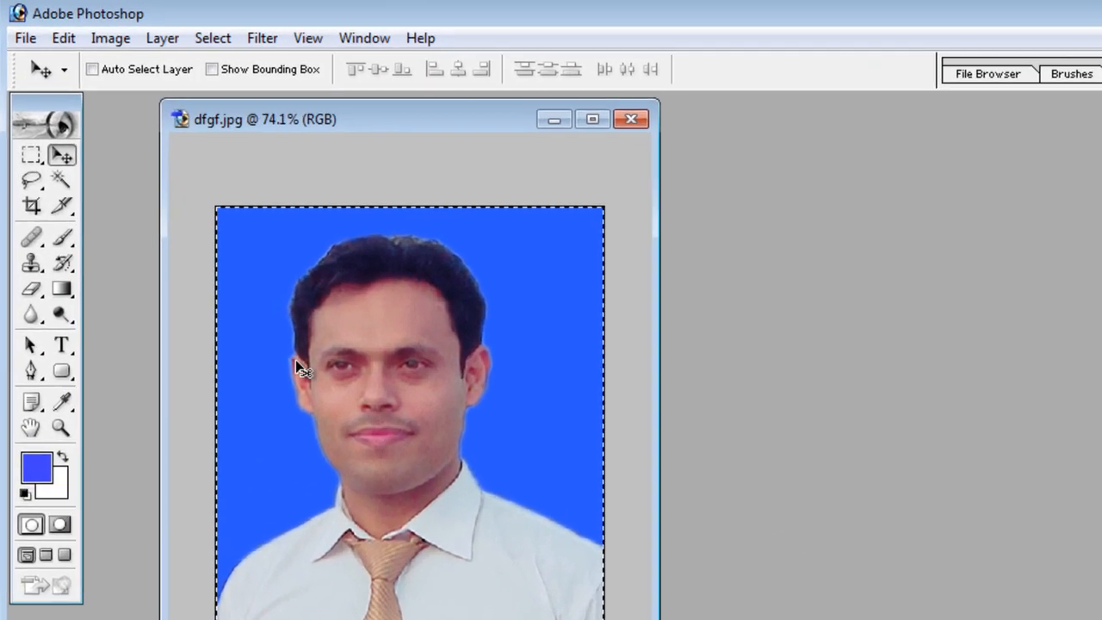
{"action": "left_click", "coordinate": [221, 38]}
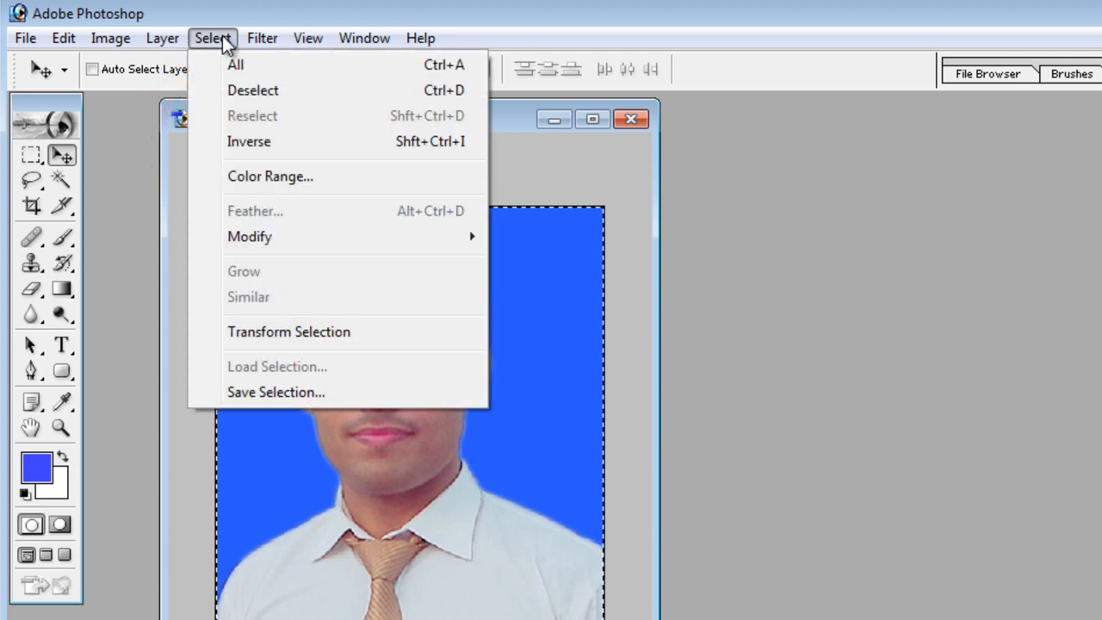
{"action": "mouse_move", "coordinate": [242, 238]}
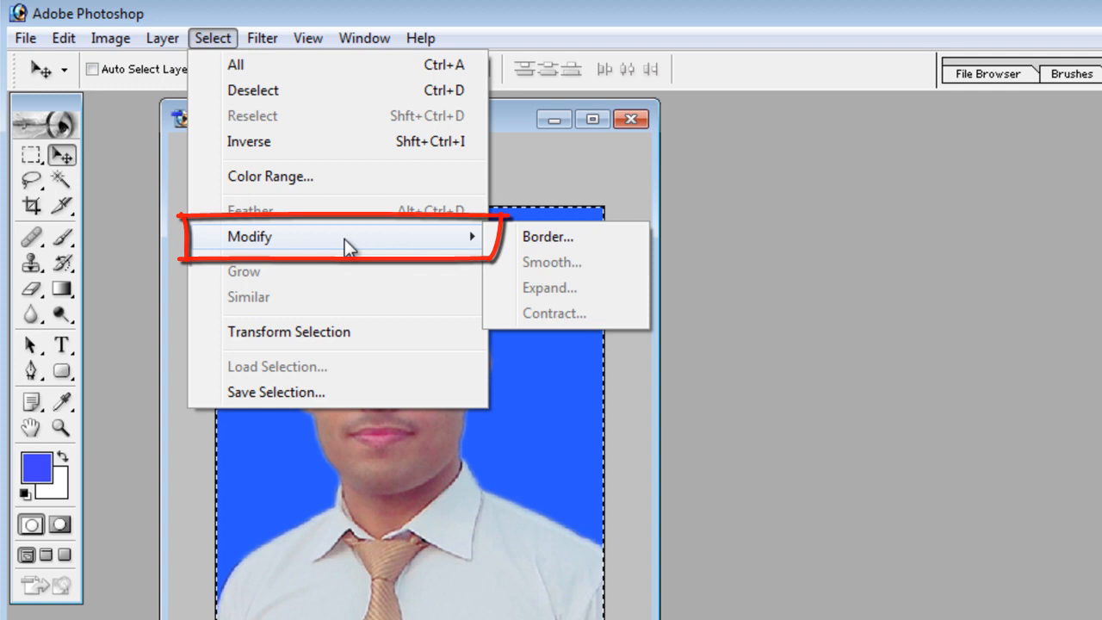
{"action": "left_click", "coordinate": [592, 235]}
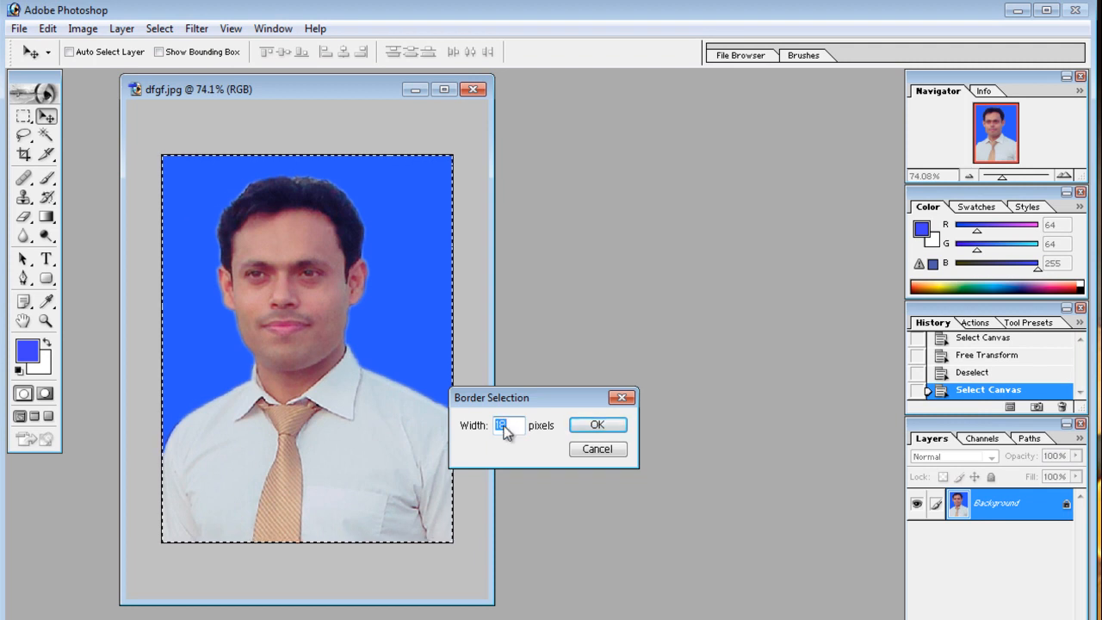
{"action": "left_click", "coordinate": [511, 426]}
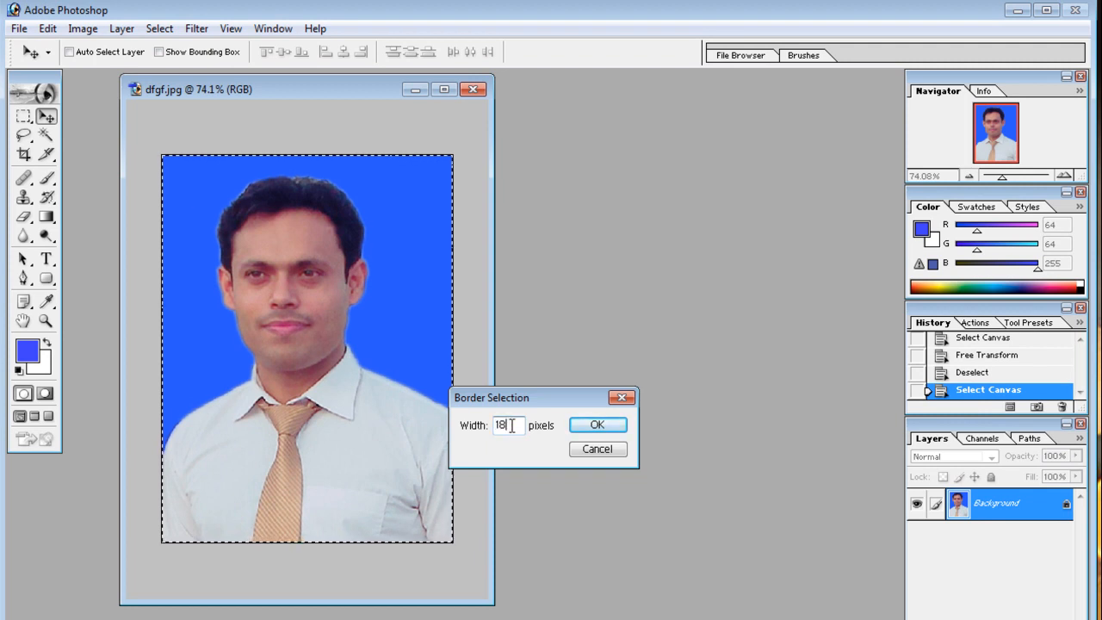
{"action": "left_click", "coordinate": [594, 425]}
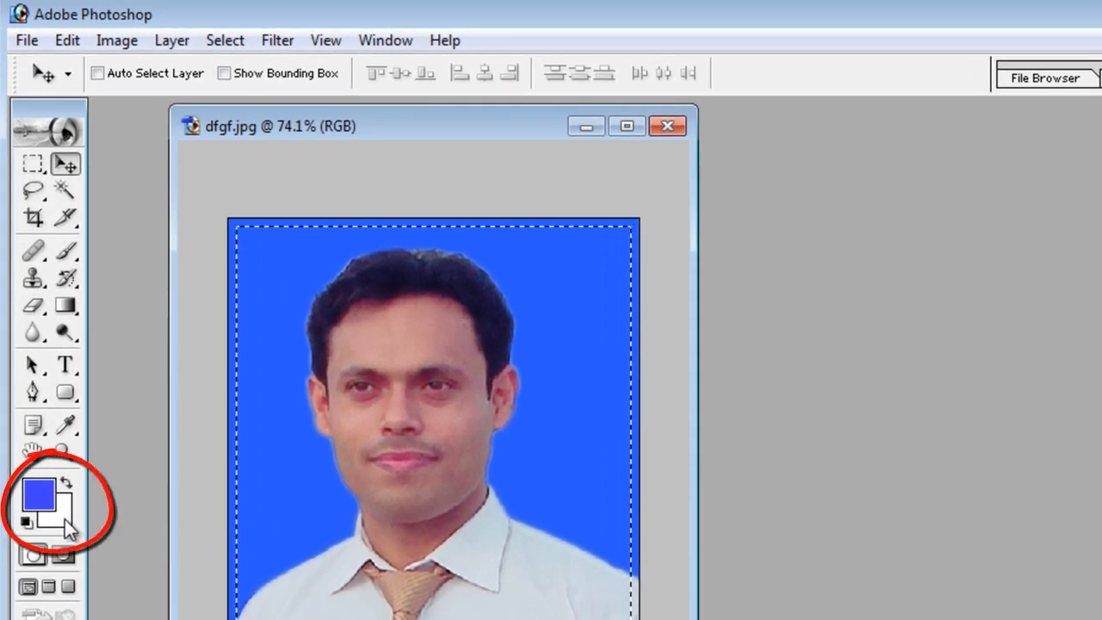
- Set the background colour to white (FFFFFF), clear the border selection to make a white frame, and deselect
{"action": "left_click", "coordinate": [65, 517]}
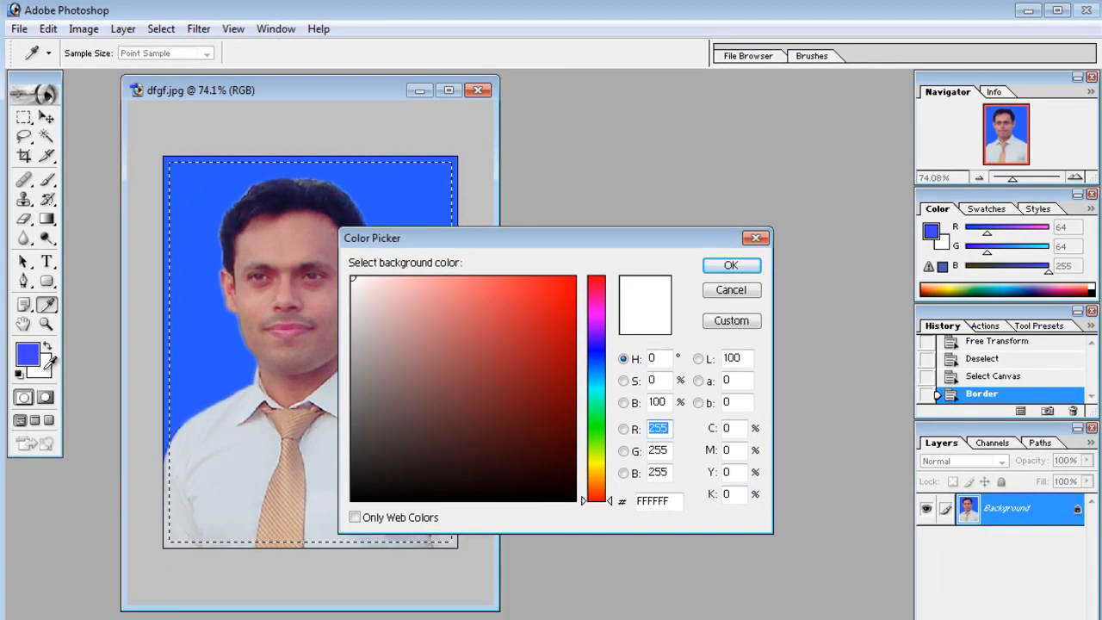
{"action": "left_click_drag", "start_coordinate": [362, 292], "coordinate": [351, 263]}
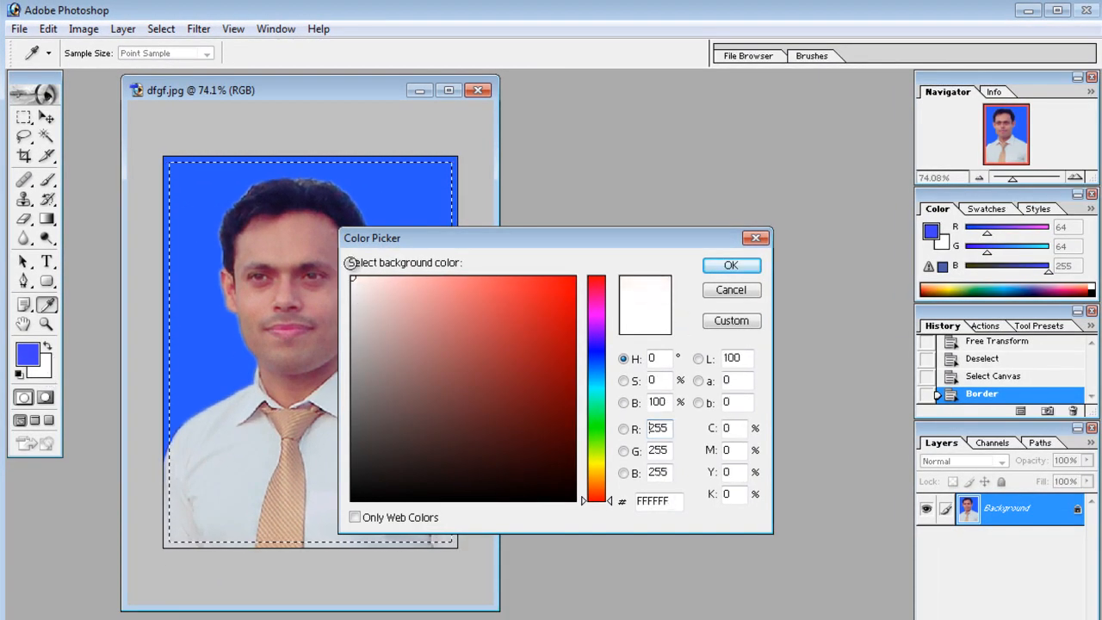
{"action": "left_click_drag", "start_coordinate": [367, 304], "coordinate": [354, 269]}
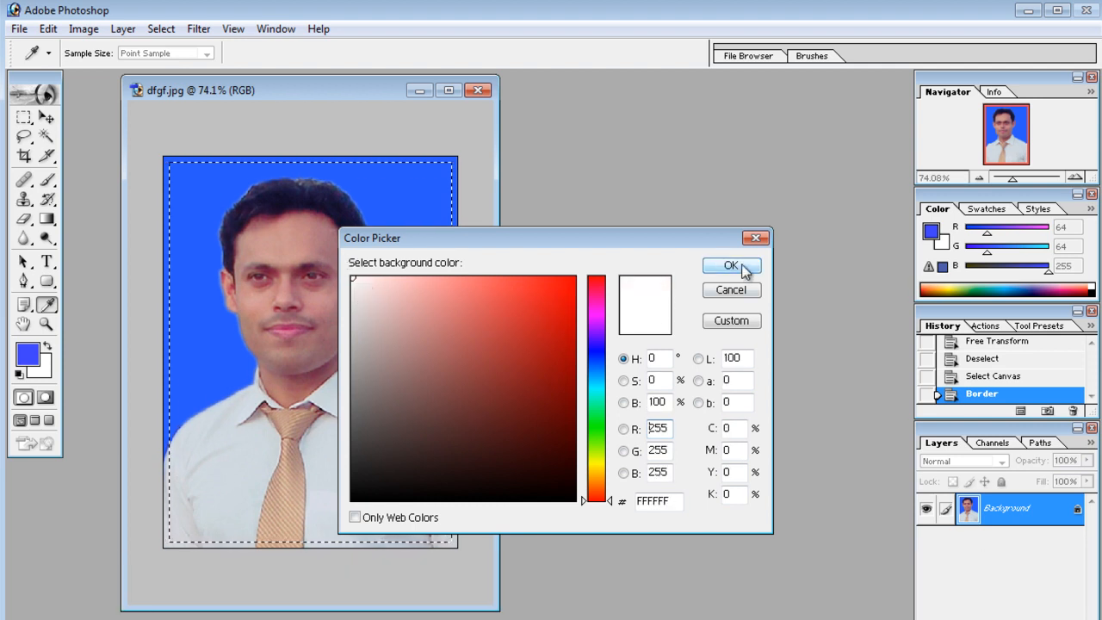
{"action": "left_click", "coordinate": [730, 265]}
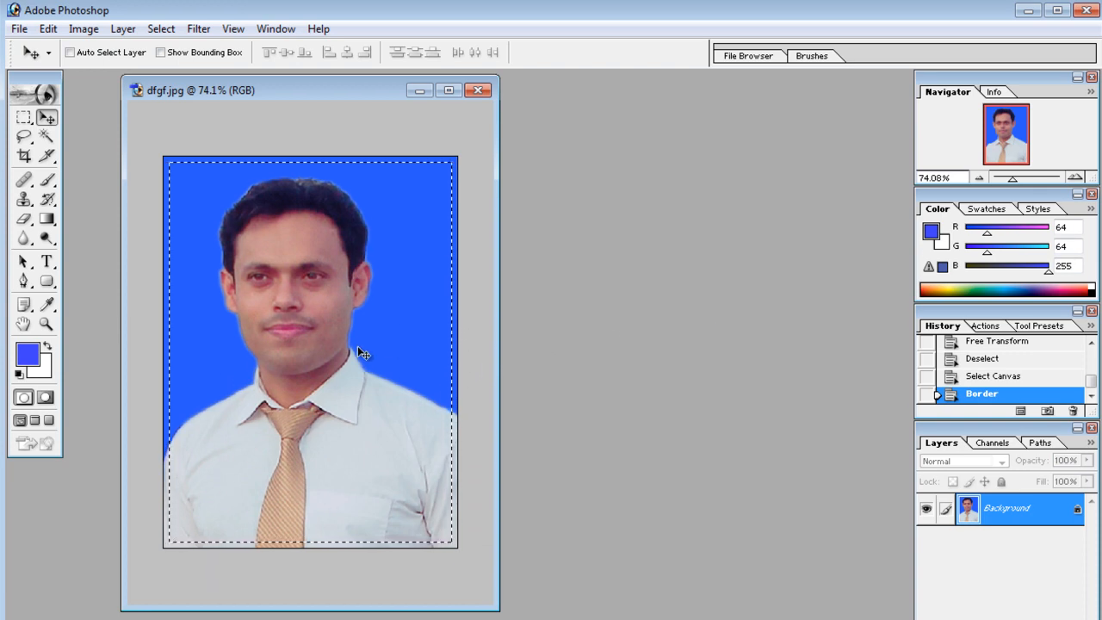
{"action": "key", "text": "Delete"}
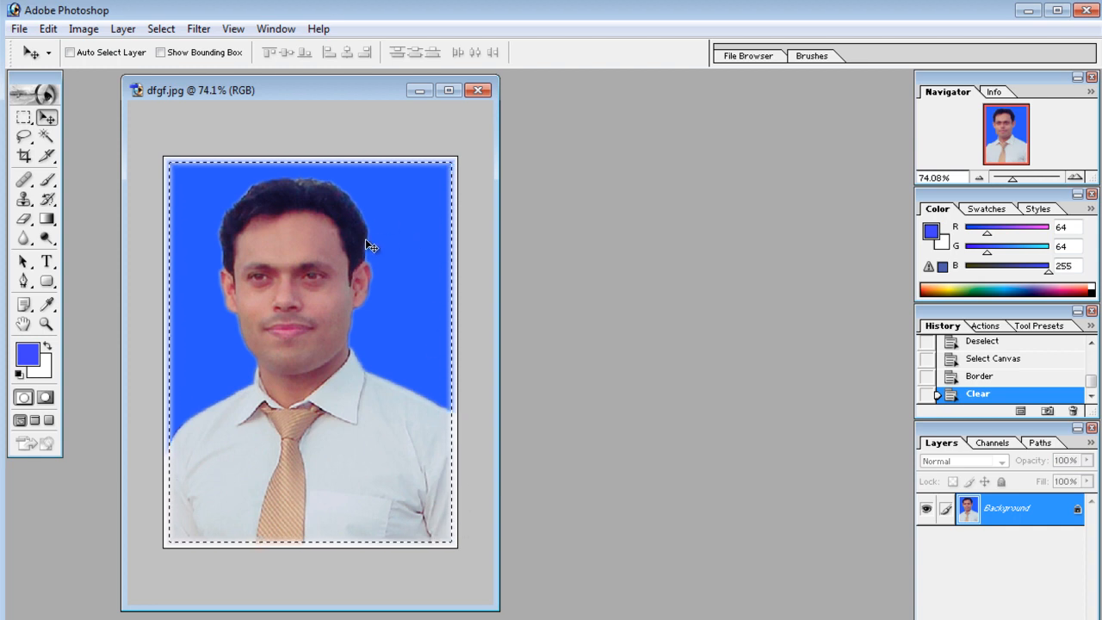
{"action": "key", "text": "ctrl+d"}
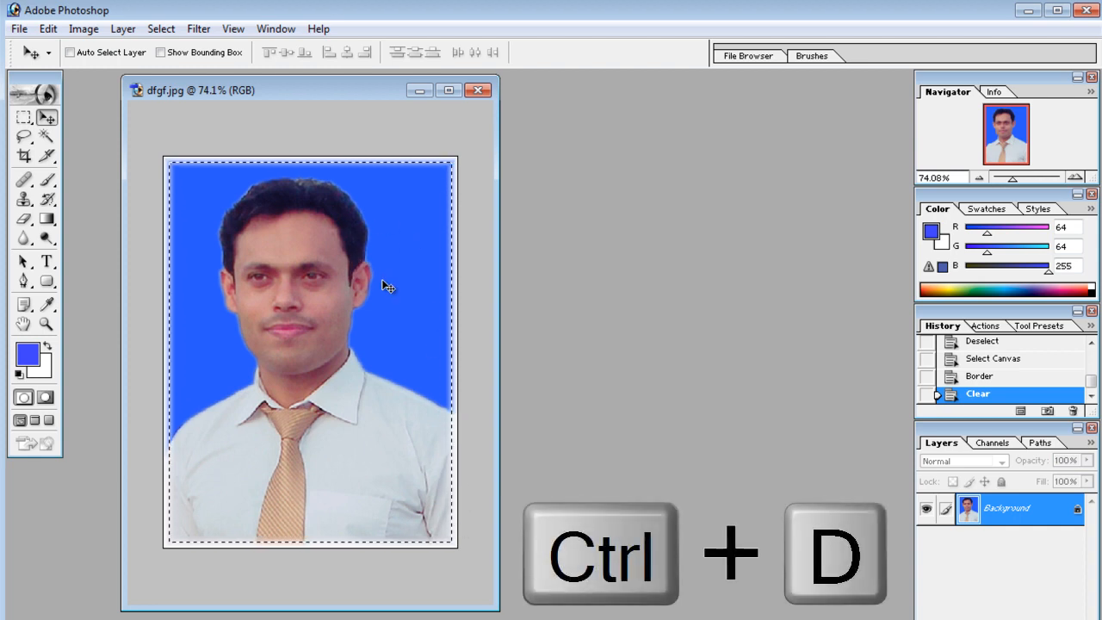
{"action": "key", "text": "ctrl+d"}
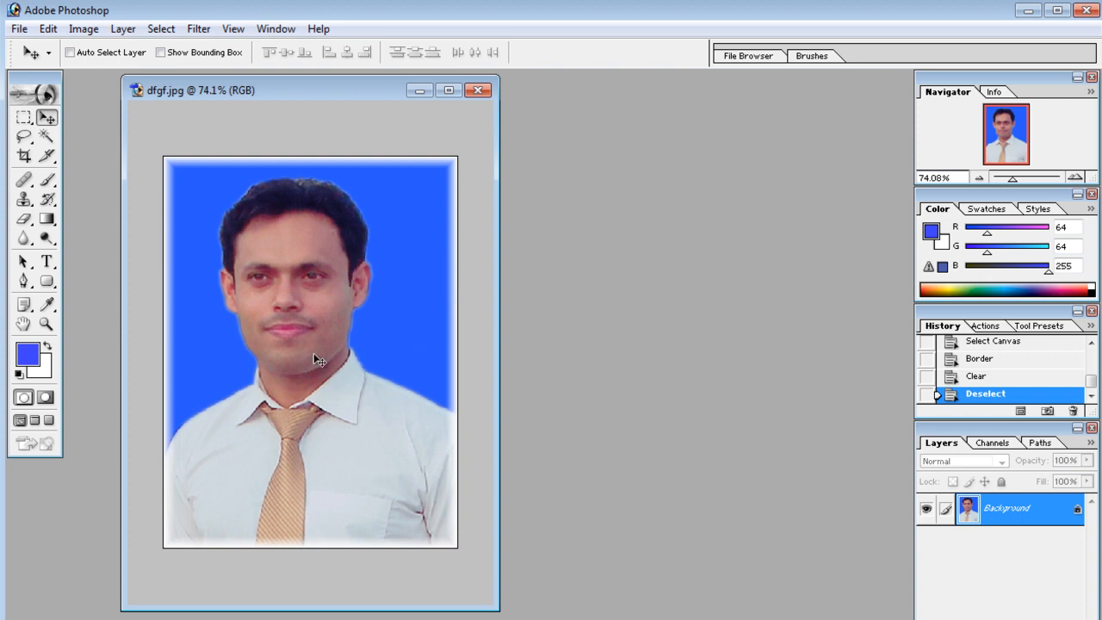
- Define the bordered passport photo as a pattern named 1234
{"action": "left_click_drag", "start_coordinate": [284, 90], "coordinate": [264, 110]}
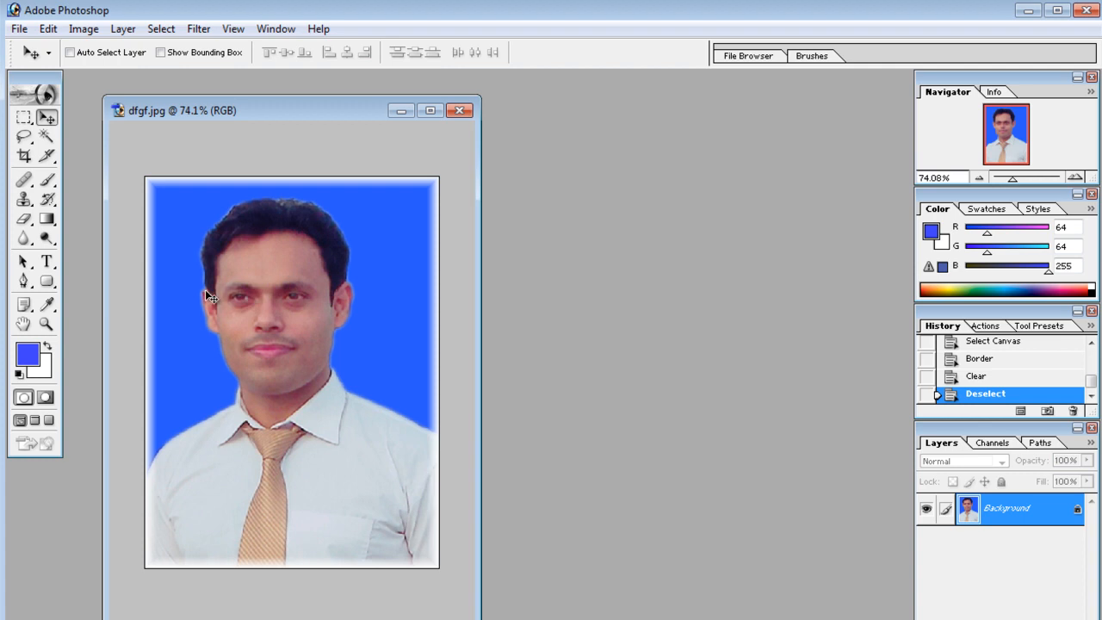
{"action": "left_click", "coordinate": [47, 28]}
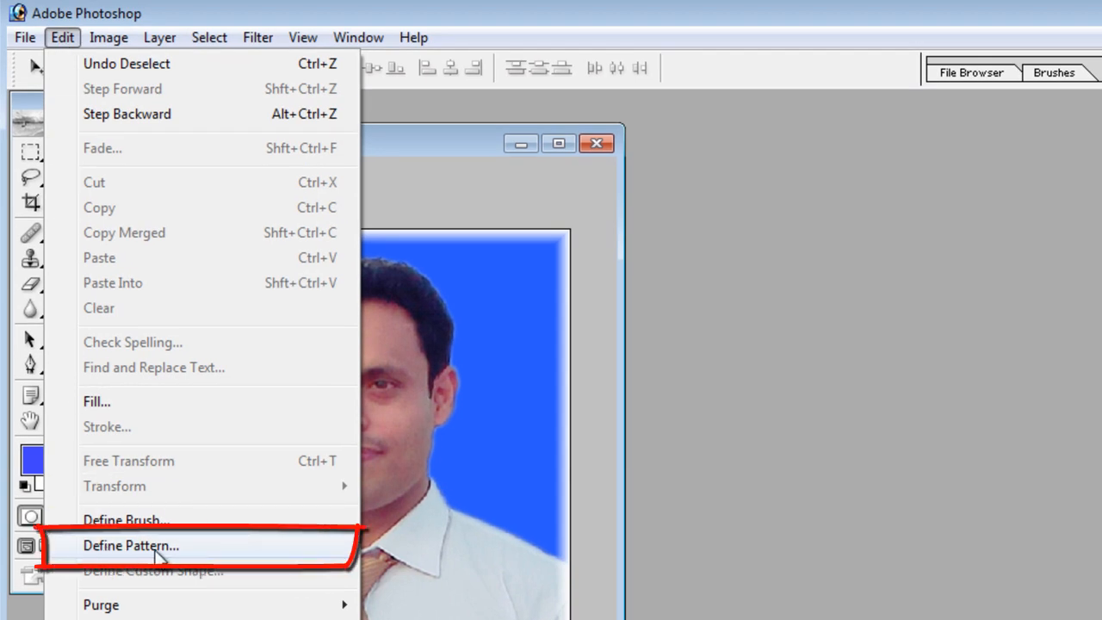
{"action": "left_click", "coordinate": [131, 546]}
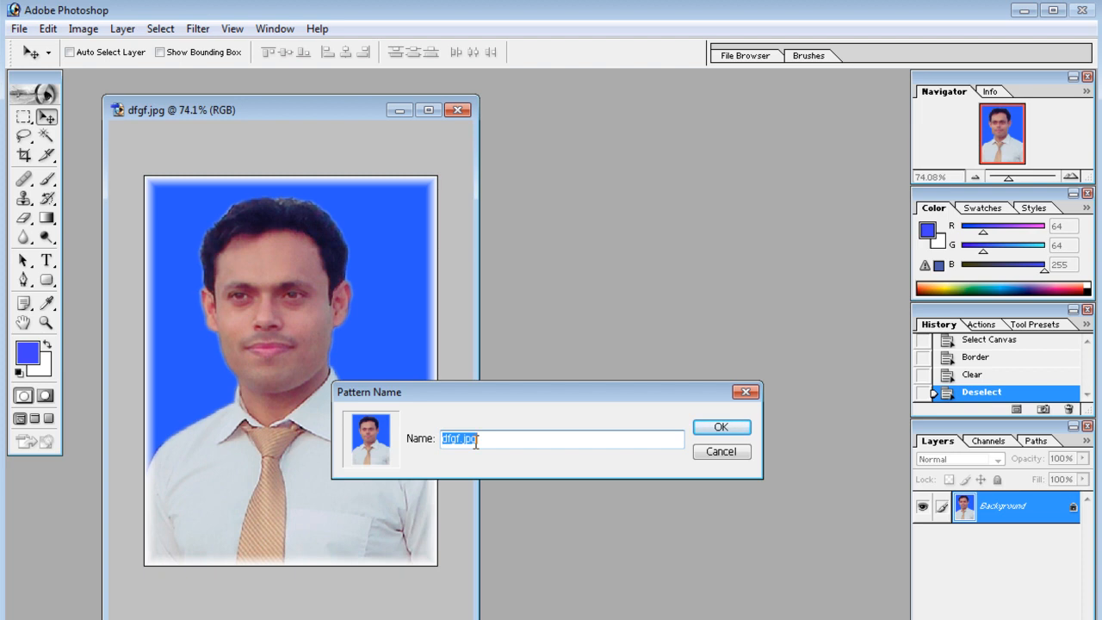
{"action": "type", "text": "1234"}
{"action": "left_click", "coordinate": [720, 427]}
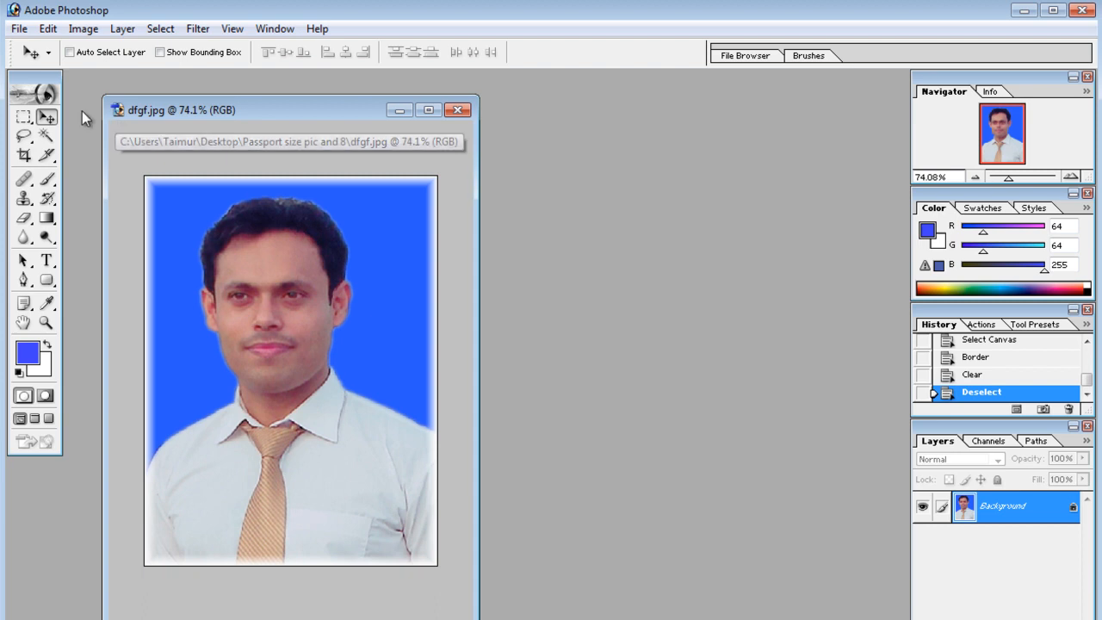
- Create a new 4 x 6 inch RGB document at 300 pixels/inch with transparent contents
{"action": "left_click", "coordinate": [19, 30]}
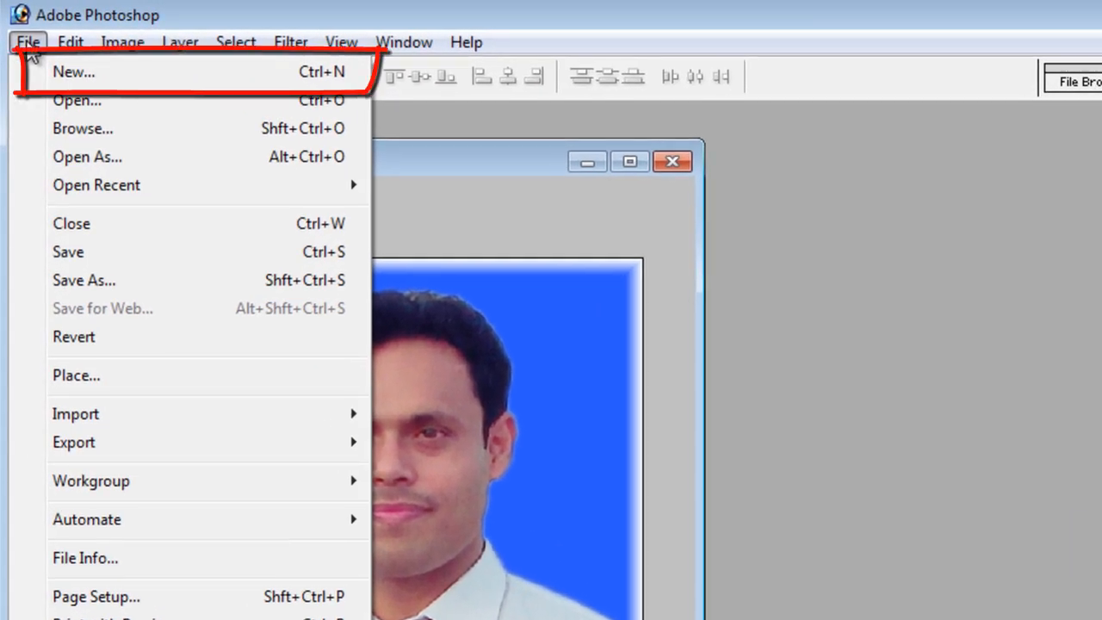
{"action": "left_click", "coordinate": [27, 46]}
{"action": "left_click", "coordinate": [30, 48]}
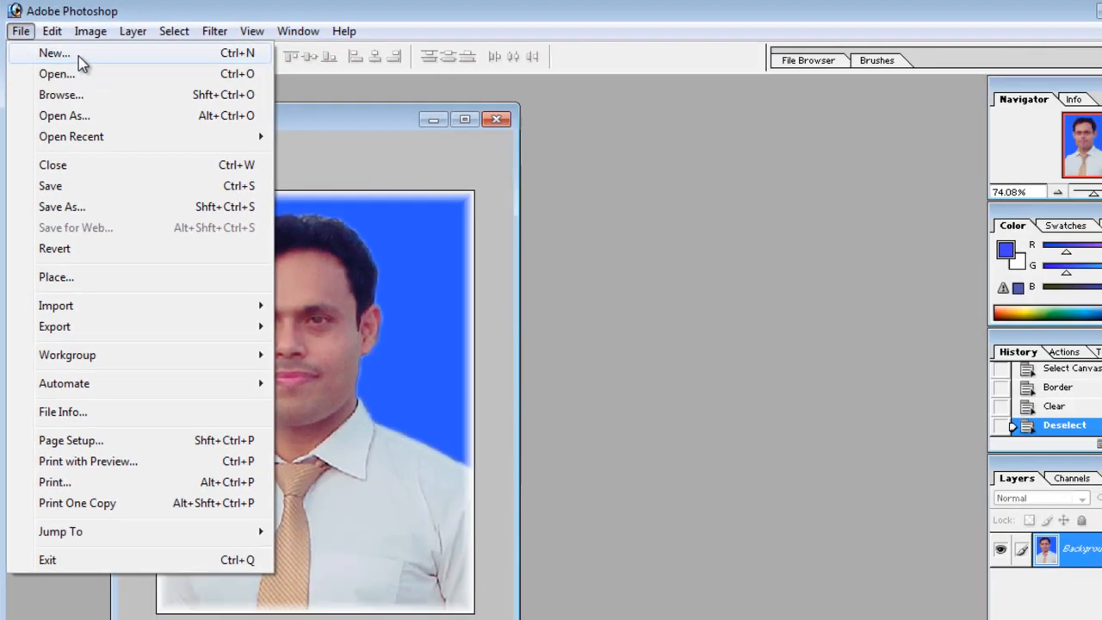
{"action": "left_click", "coordinate": [79, 56]}
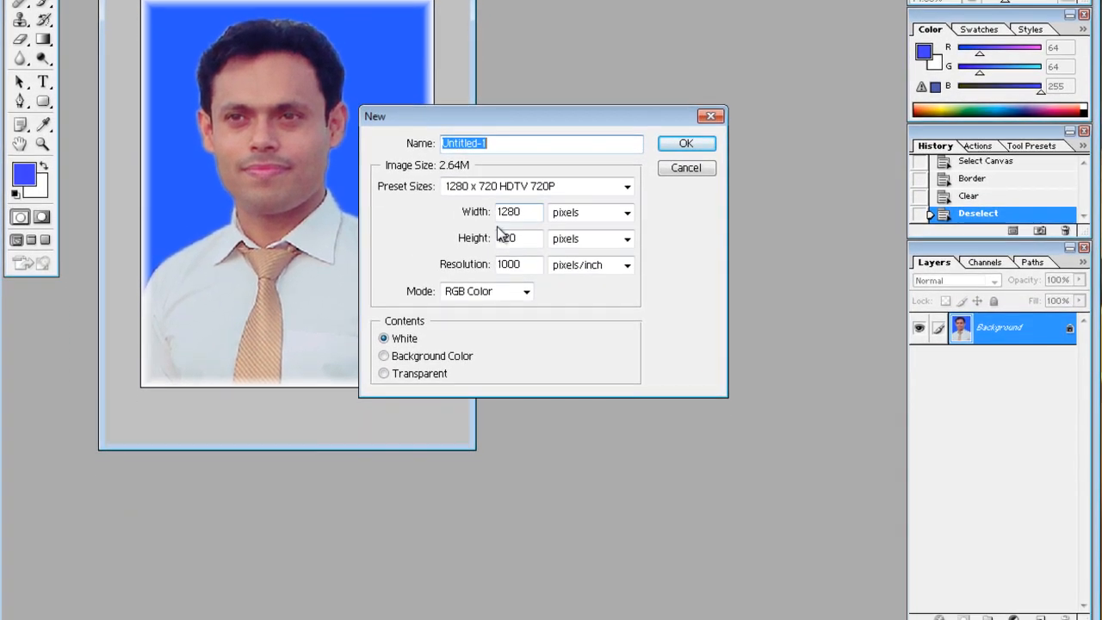
{"action": "left_click", "coordinate": [626, 187]}
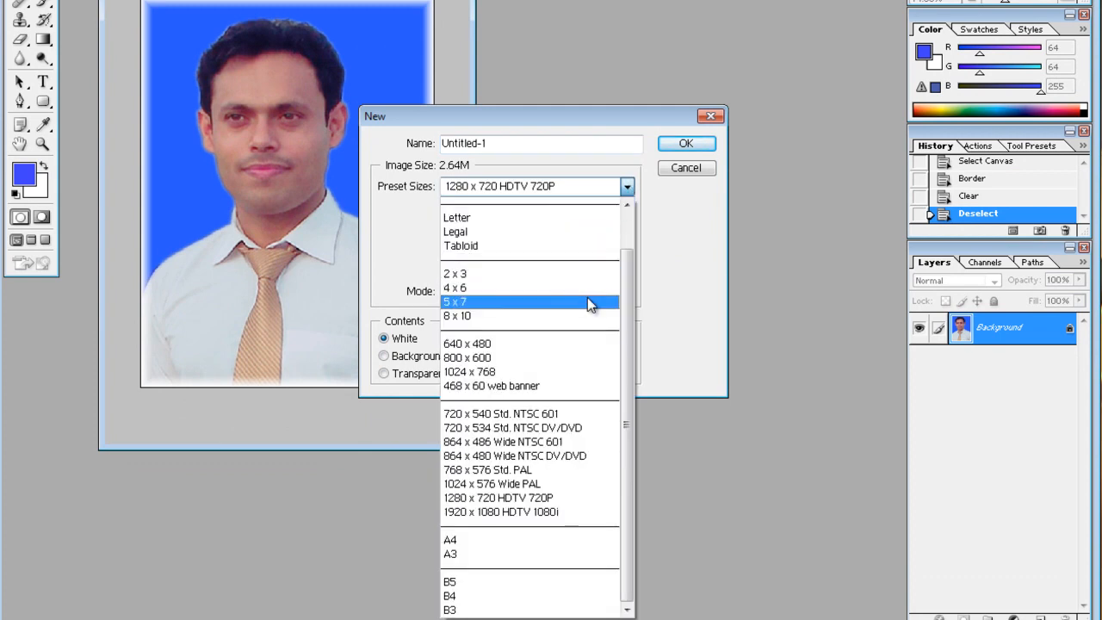
{"action": "left_click", "coordinate": [469, 289]}
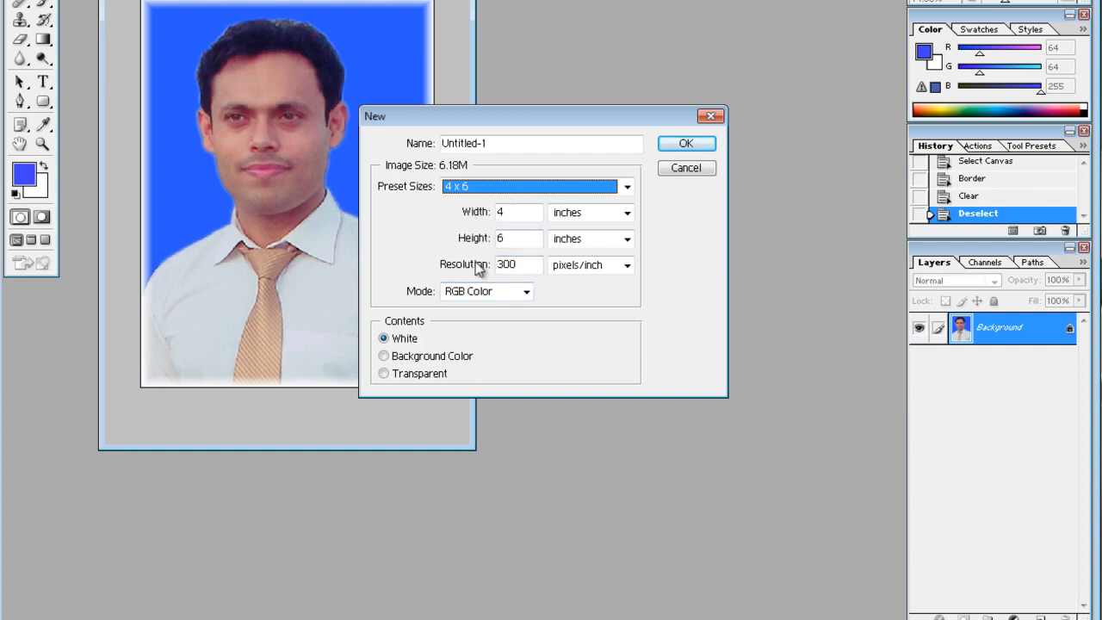
{"action": "left_click", "coordinate": [414, 375]}
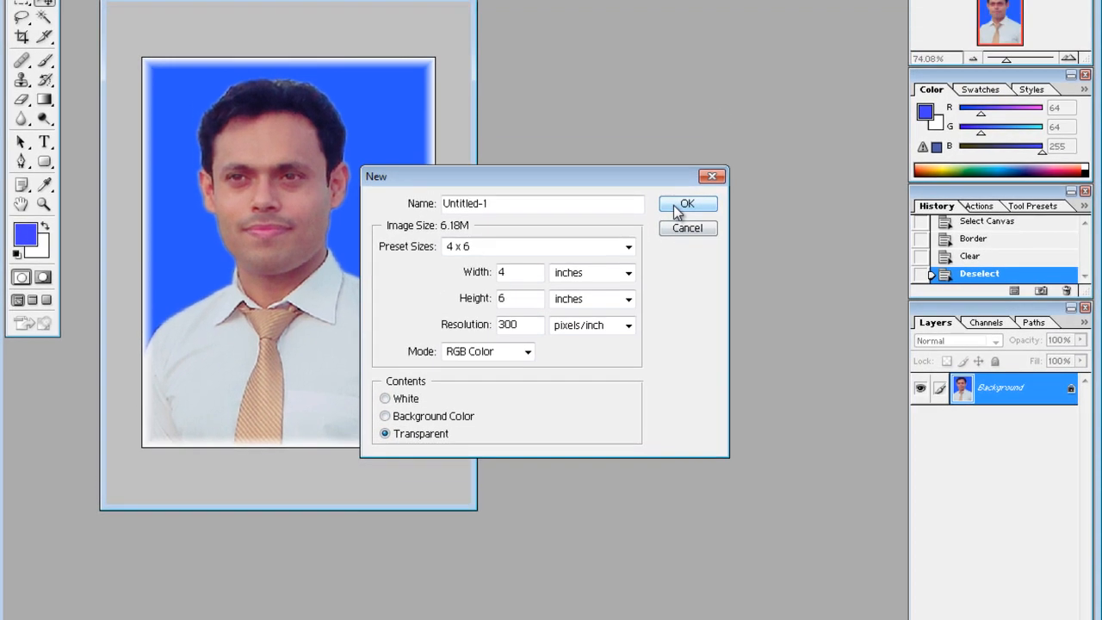
{"action": "left_click", "coordinate": [673, 144]}
- Rotate the blank document's canvas 90° clockwise and position its window beside the portrait
{"action": "left_click_drag", "start_coordinate": [276, 76], "coordinate": [562, 96]}
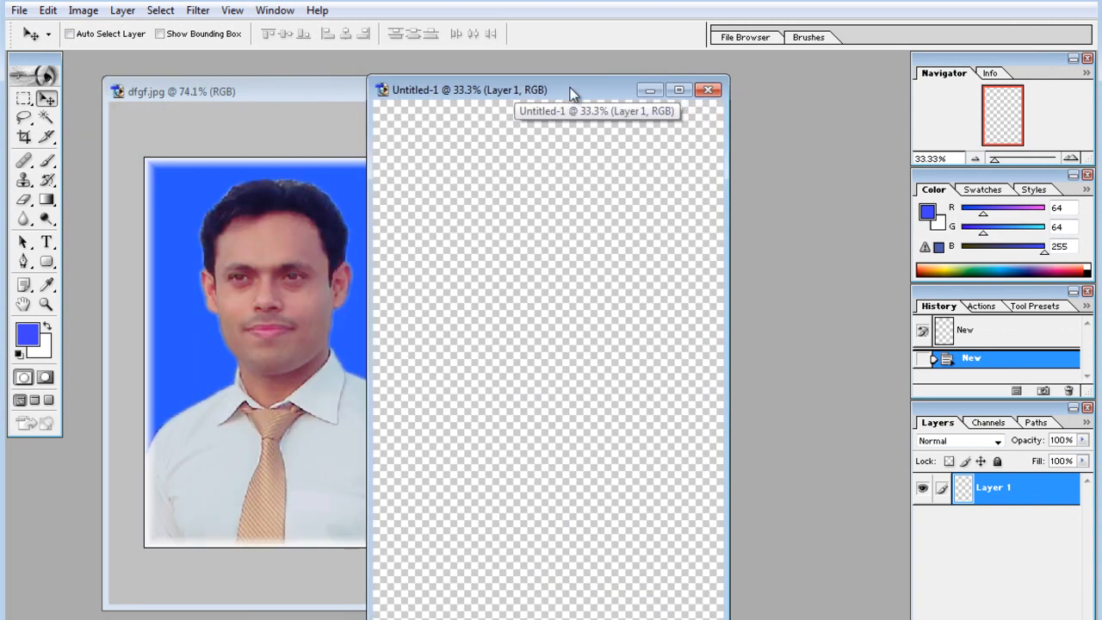
{"action": "left_click", "coordinate": [74, 10]}
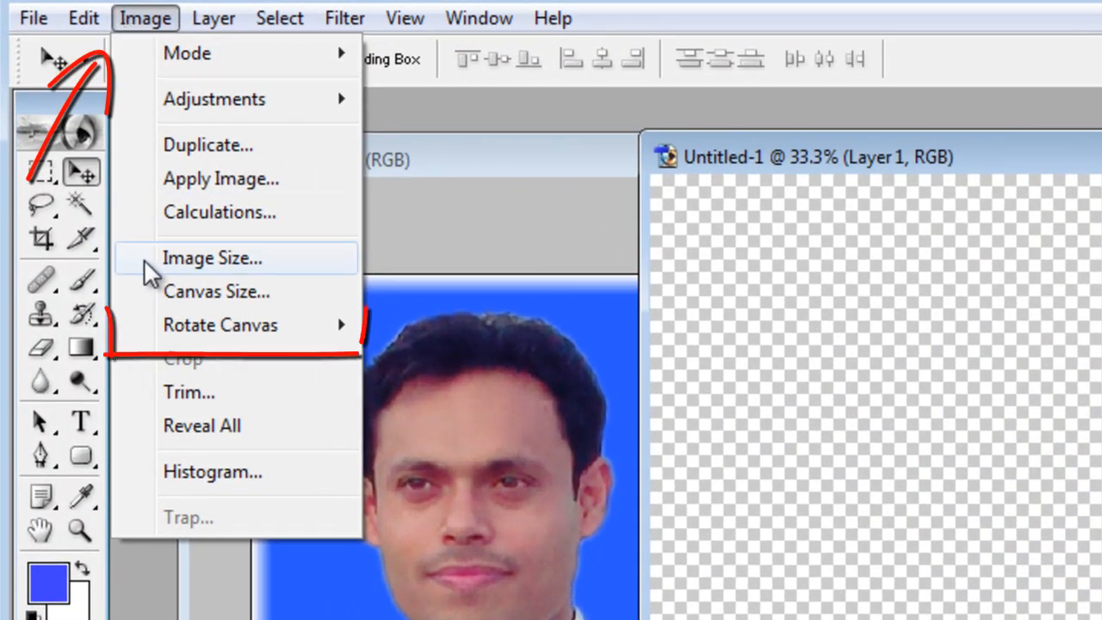
{"action": "mouse_move", "coordinate": [191, 338]}
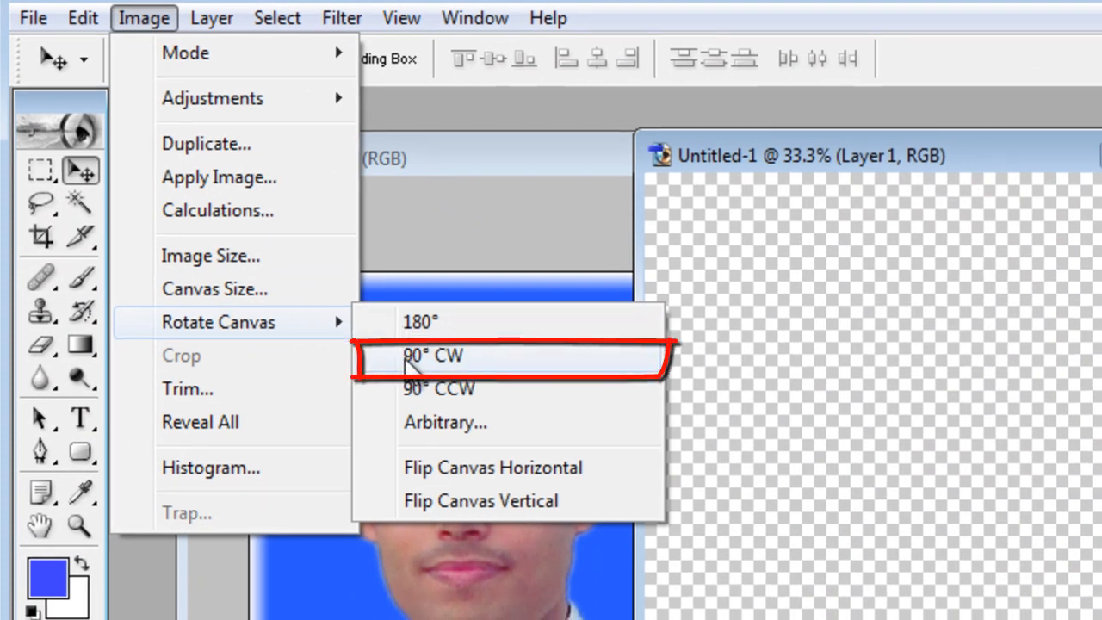
{"action": "left_click", "coordinate": [406, 359]}
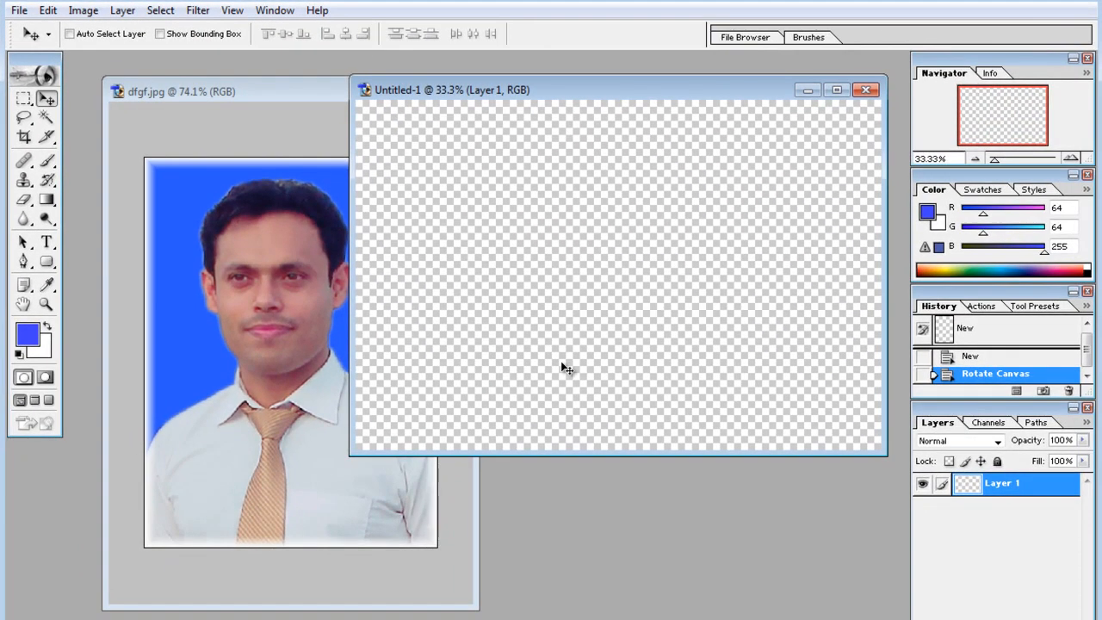
{"action": "left_click_drag", "start_coordinate": [610, 88], "coordinate": [556, 91]}
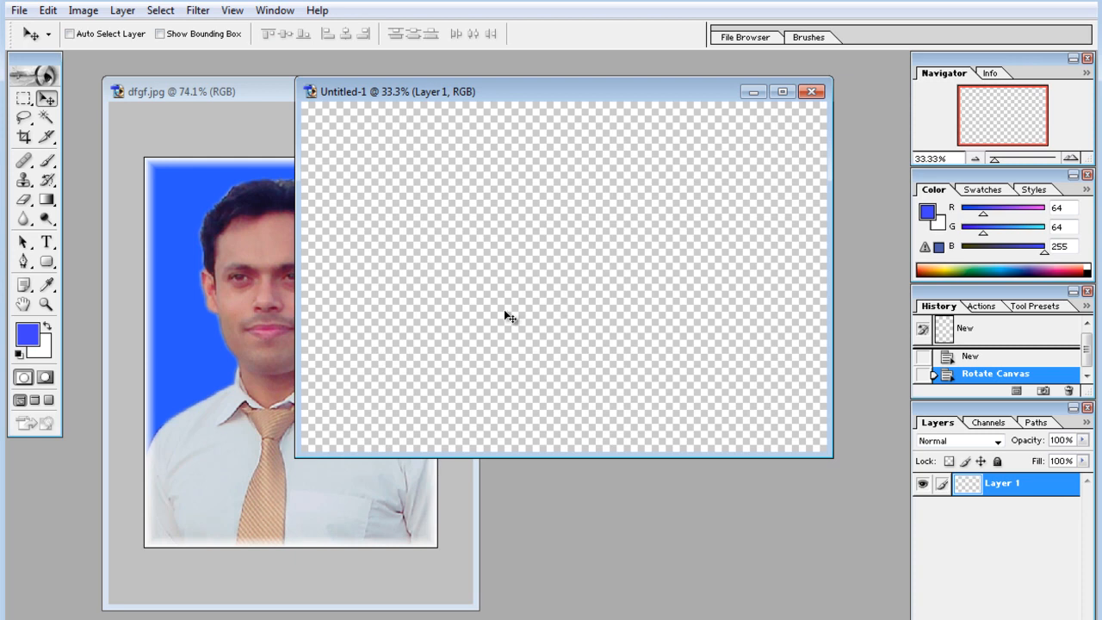
- Fill the blank landscape canvas with the custom pattern 1234 in Normal mode at 100% opacity
{"action": "left_click", "coordinate": [49, 10]}
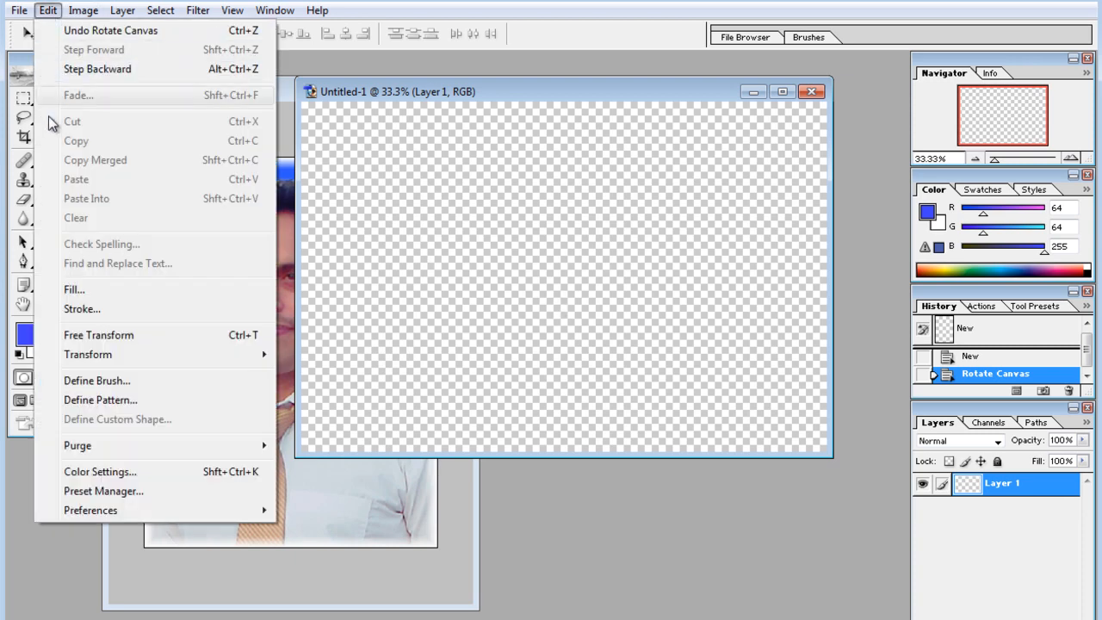
{"action": "left_click", "coordinate": [153, 291]}
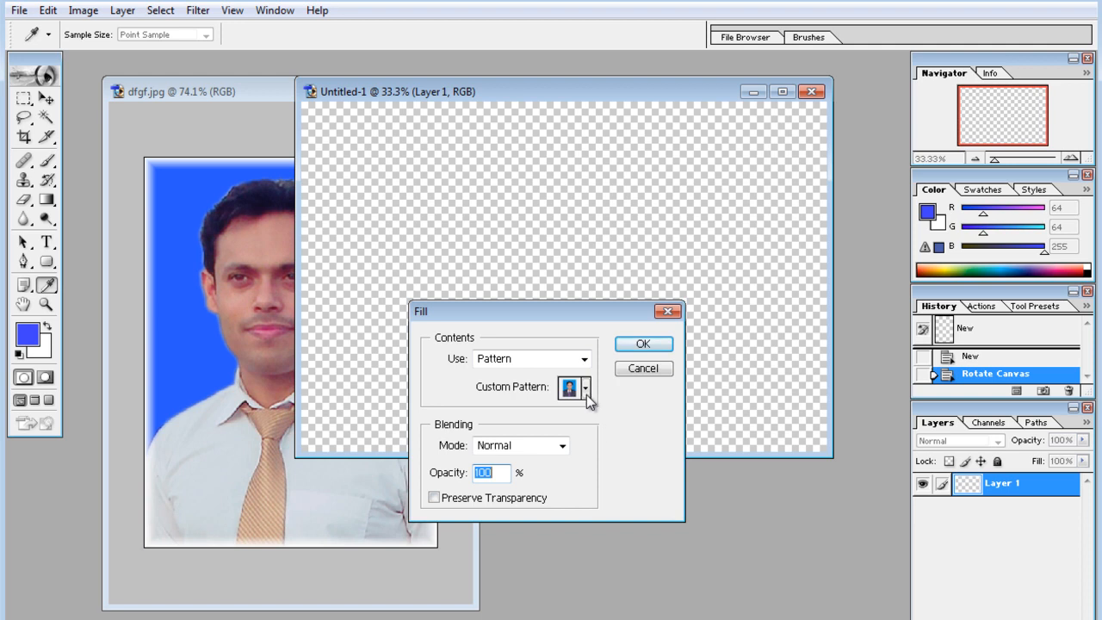
{"action": "left_click", "coordinate": [584, 358]}
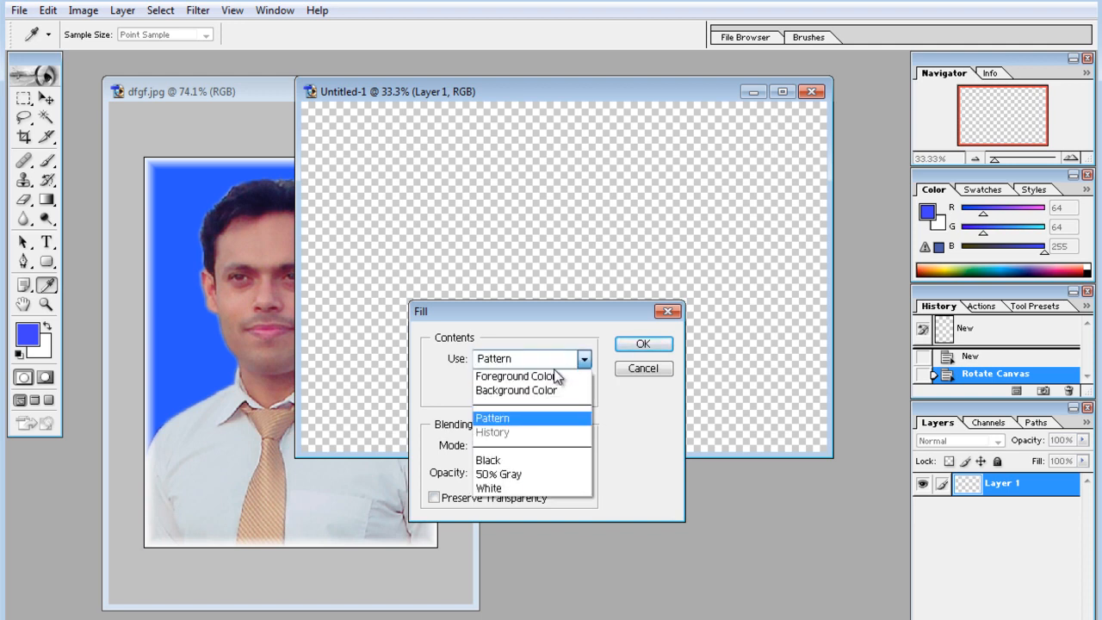
{"action": "left_click", "coordinate": [506, 419]}
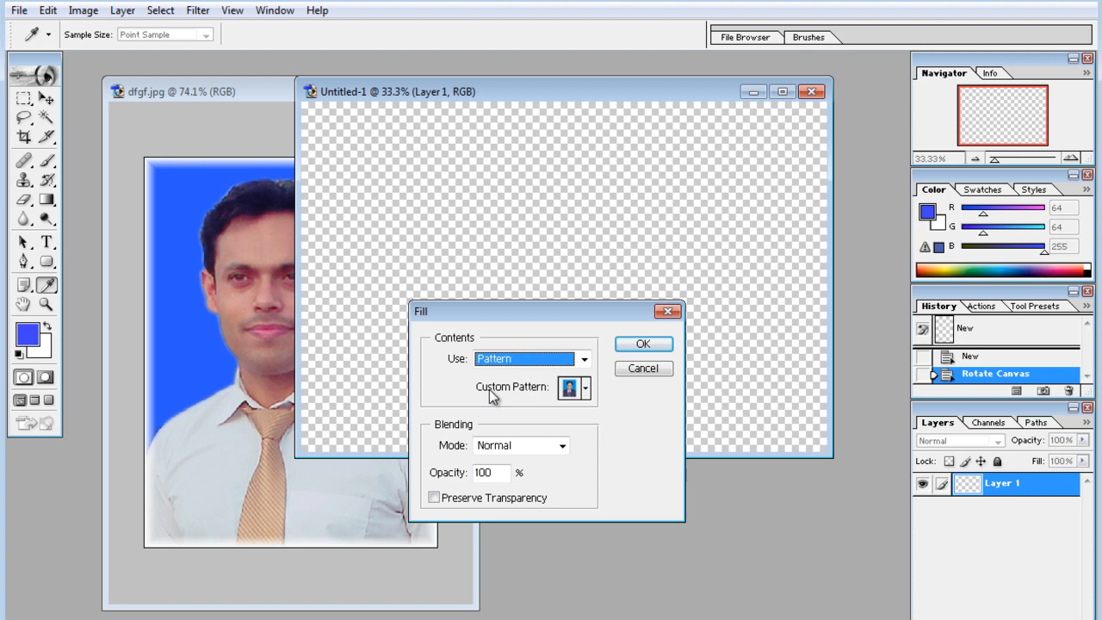
{"action": "left_click", "coordinate": [586, 389]}
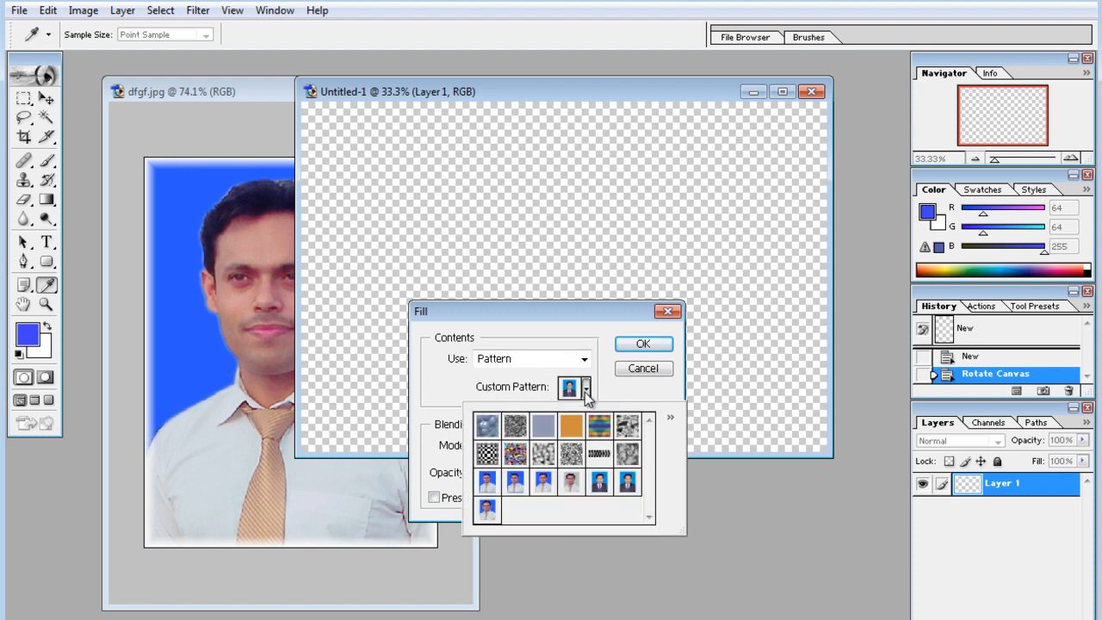
{"action": "left_click", "coordinate": [487, 511]}
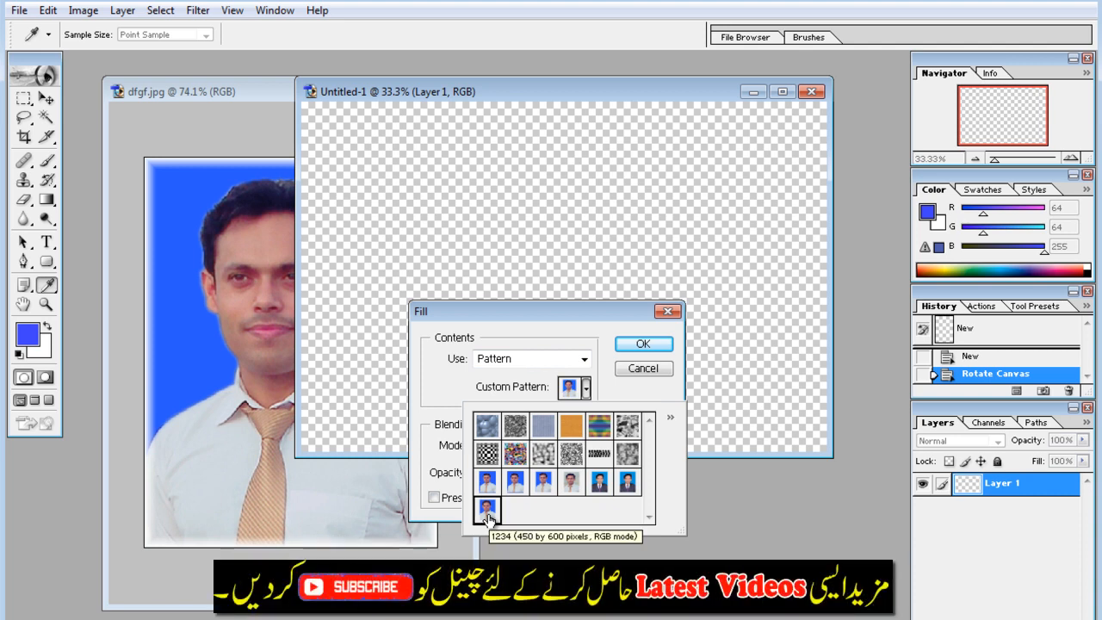
{"action": "left_click", "coordinate": [638, 345]}
{"action": "left_click", "coordinate": [638, 345]}
{"action": "key", "text": "v"}
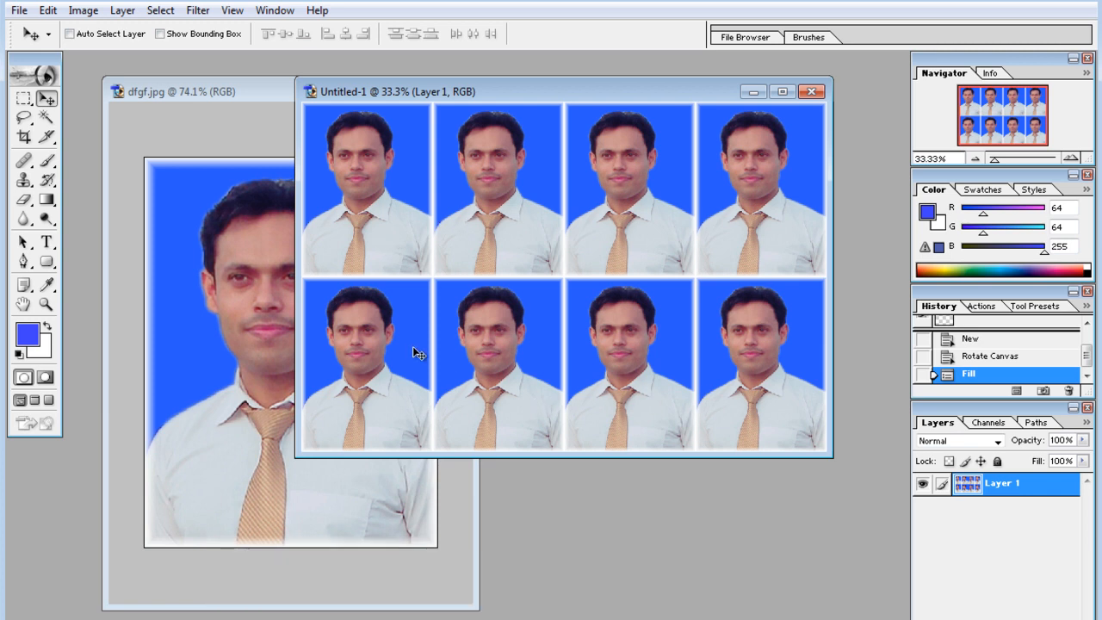
- Close dfgf.jpg without saving its changes and move the photo sheet's window into the freed space
{"action": "left_click", "coordinate": [205, 428]}
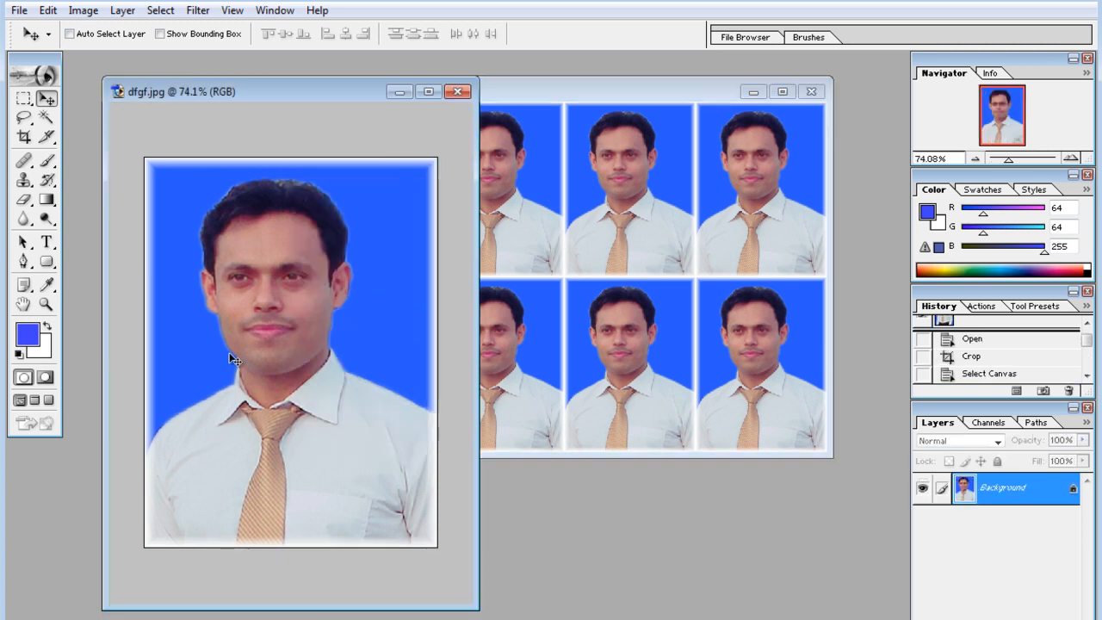
{"action": "left_click", "coordinate": [457, 91]}
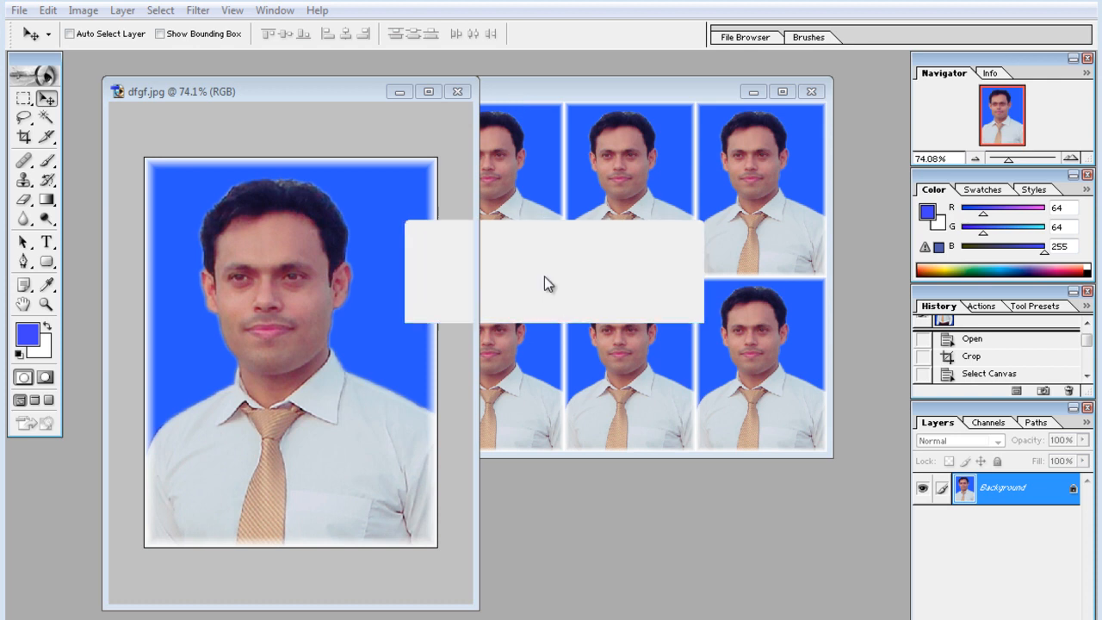
{"action": "left_click", "coordinate": [556, 304]}
{"action": "left_click_drag", "start_coordinate": [511, 97], "coordinate": [296, 81]}
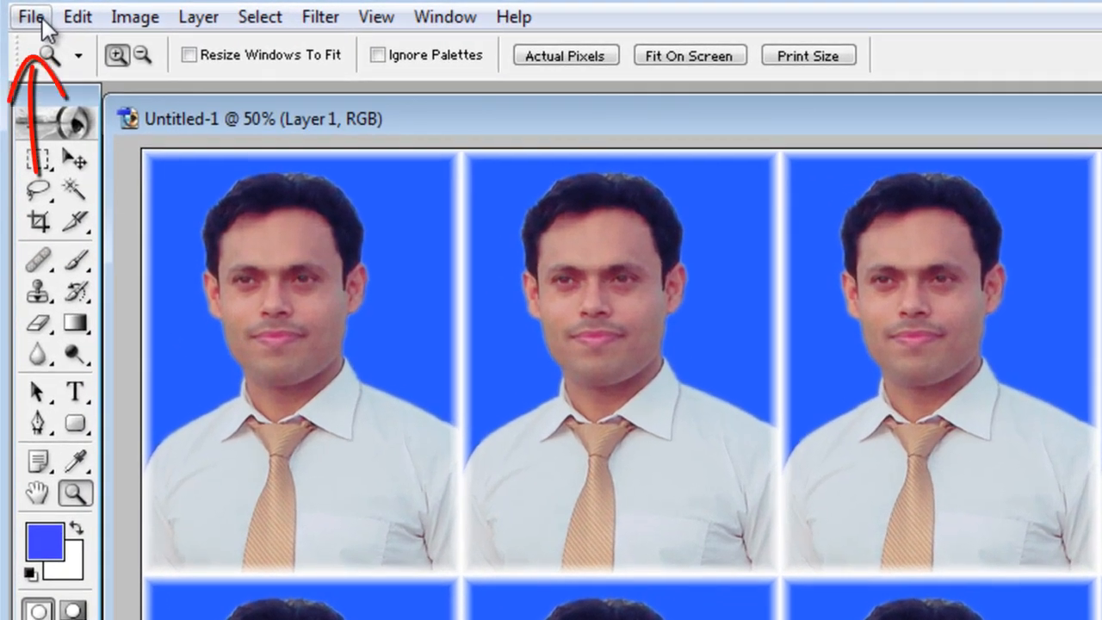
- Save the photo sheet as a JPEG named samur3 in the "Passport size pic and 8" folder
{"action": "left_click", "coordinate": [35, 17]}
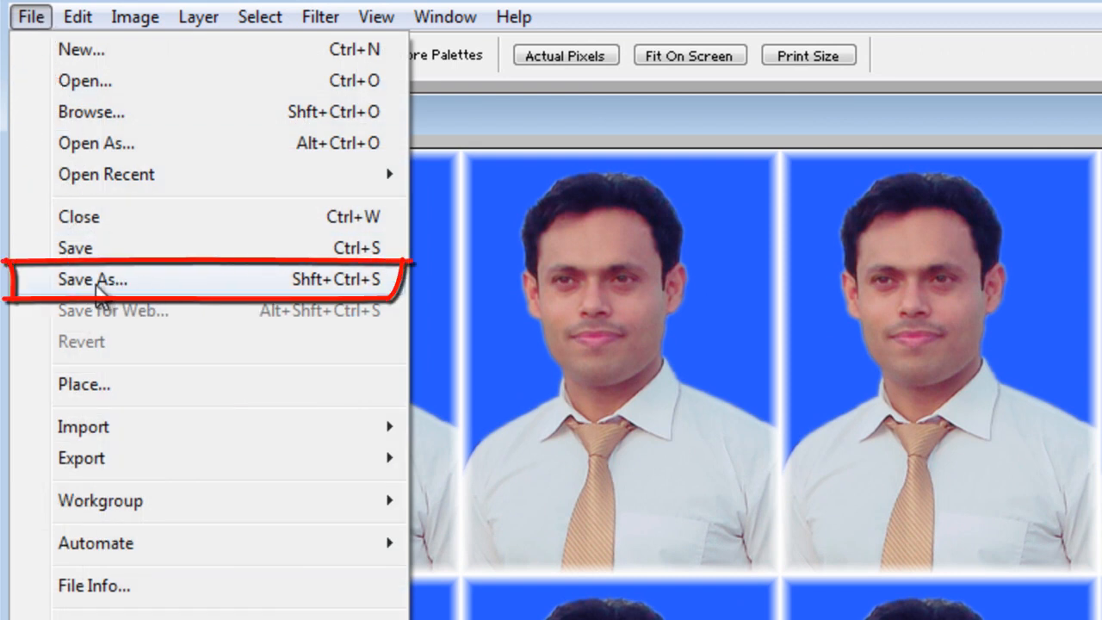
{"action": "left_click", "coordinate": [207, 280]}
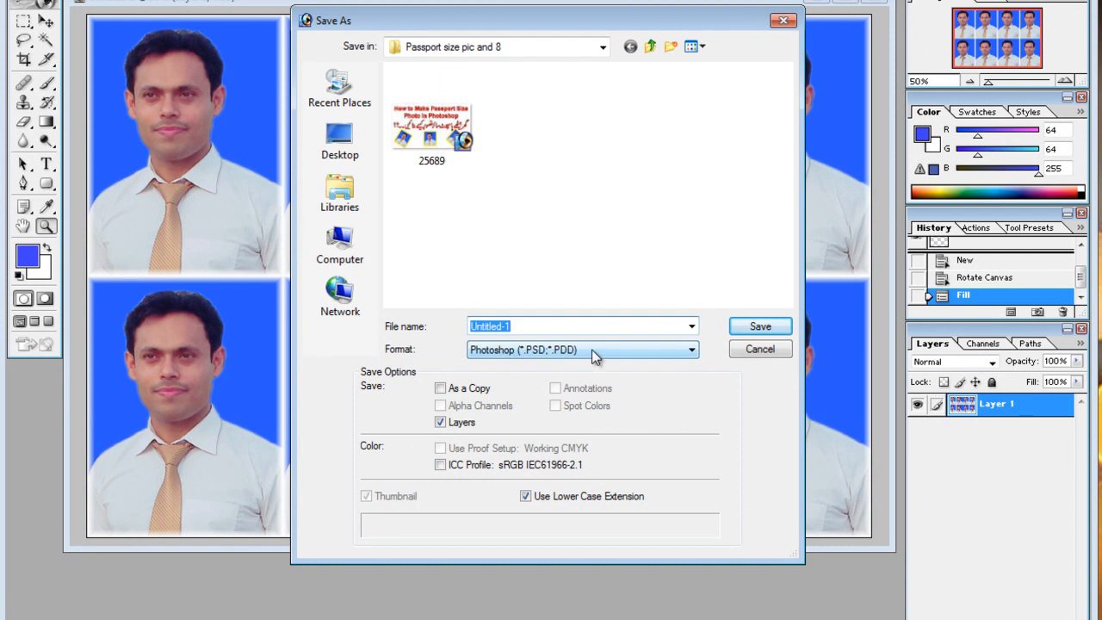
{"action": "left_click", "coordinate": [602, 353]}
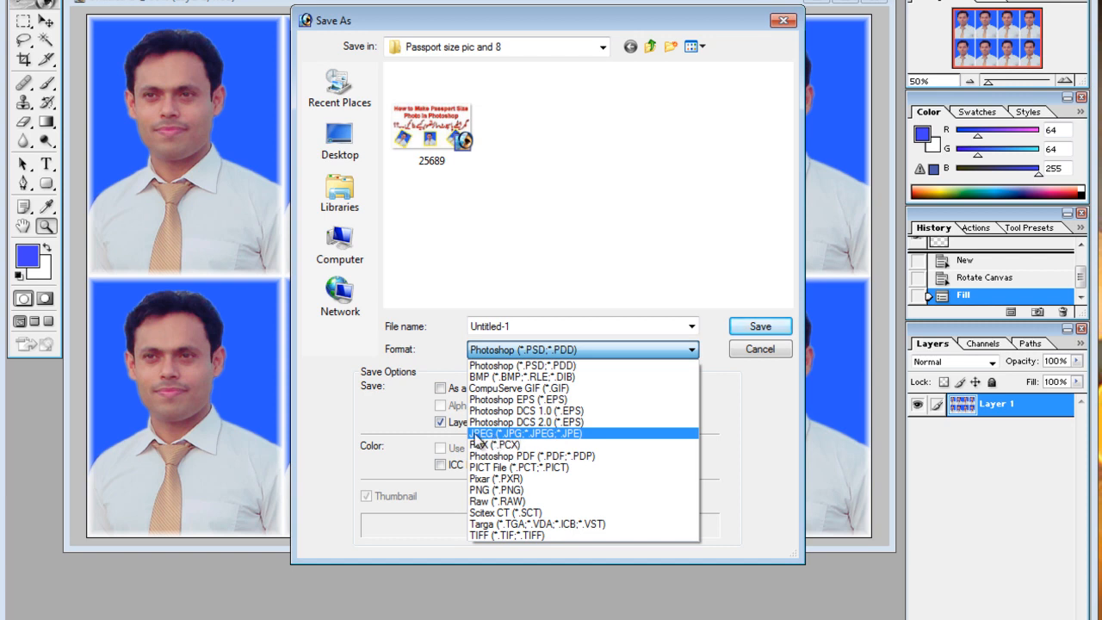
{"action": "left_click", "coordinate": [589, 443]}
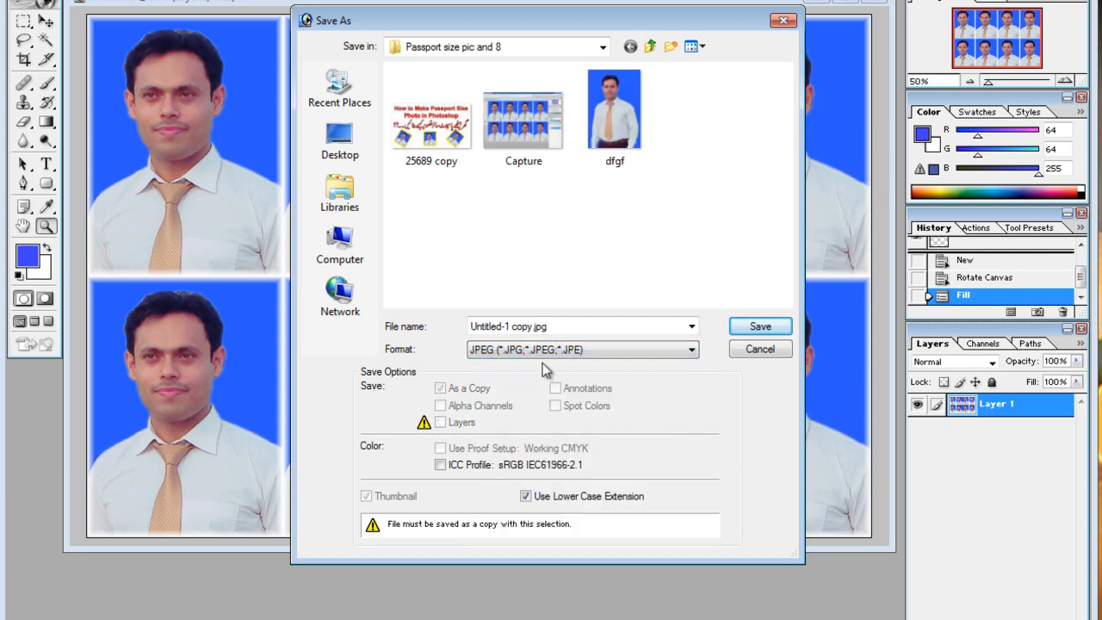
{"action": "double_click", "coordinate": [560, 323]}
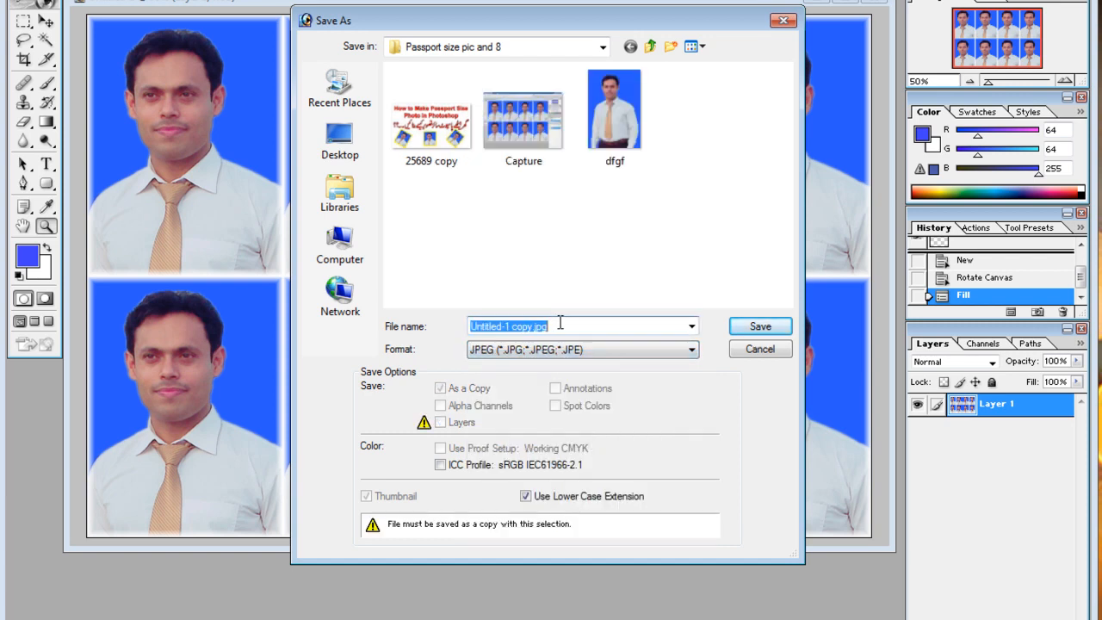
{"action": "type", "text": "samur3"}
{"action": "left_click", "coordinate": [754, 326]}
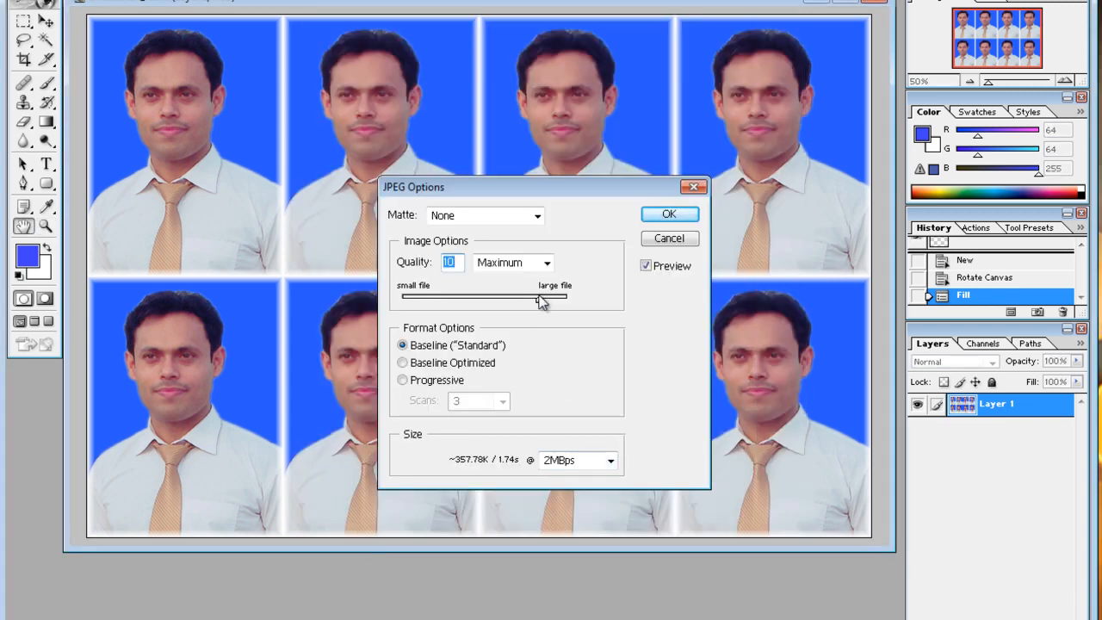
- Set the JPEG quality to 12 (Maximum) with a 2MBps size estimate and finish the export
{"action": "left_click_drag", "start_coordinate": [541, 299], "coordinate": [564, 301]}
{"action": "left_click", "coordinate": [610, 460]}
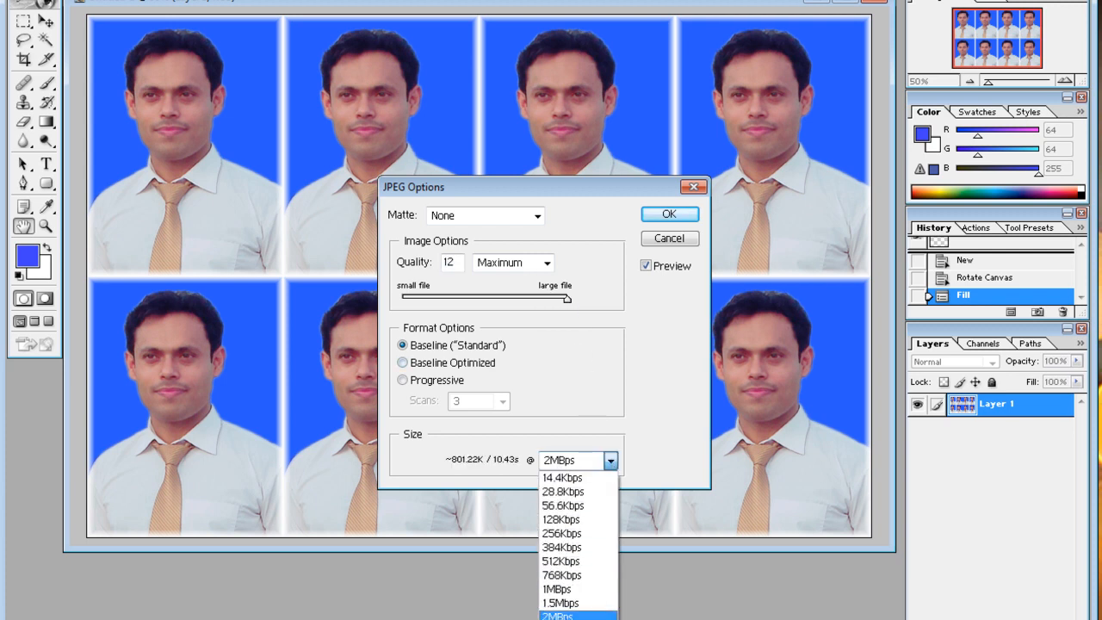
{"action": "left_click", "coordinate": [557, 615]}
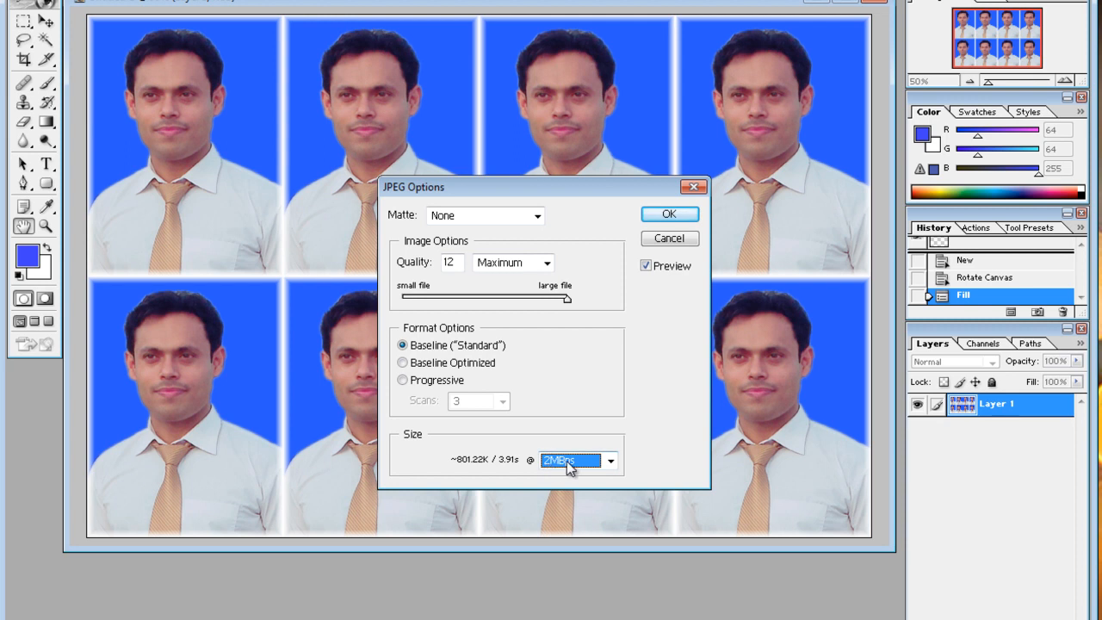
{"action": "left_click", "coordinate": [655, 220]}
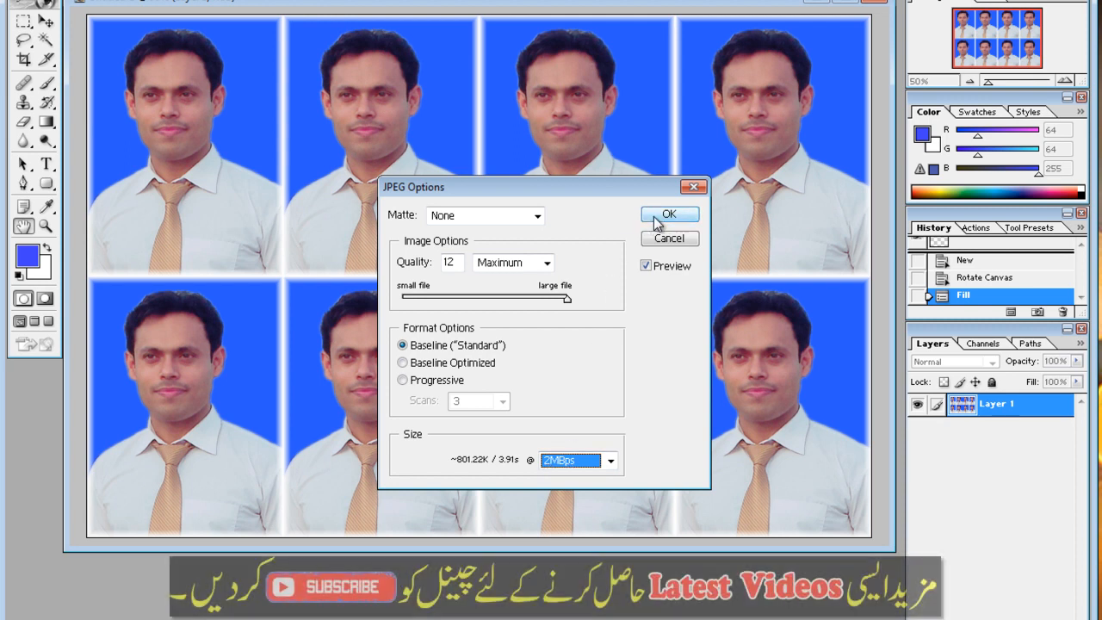